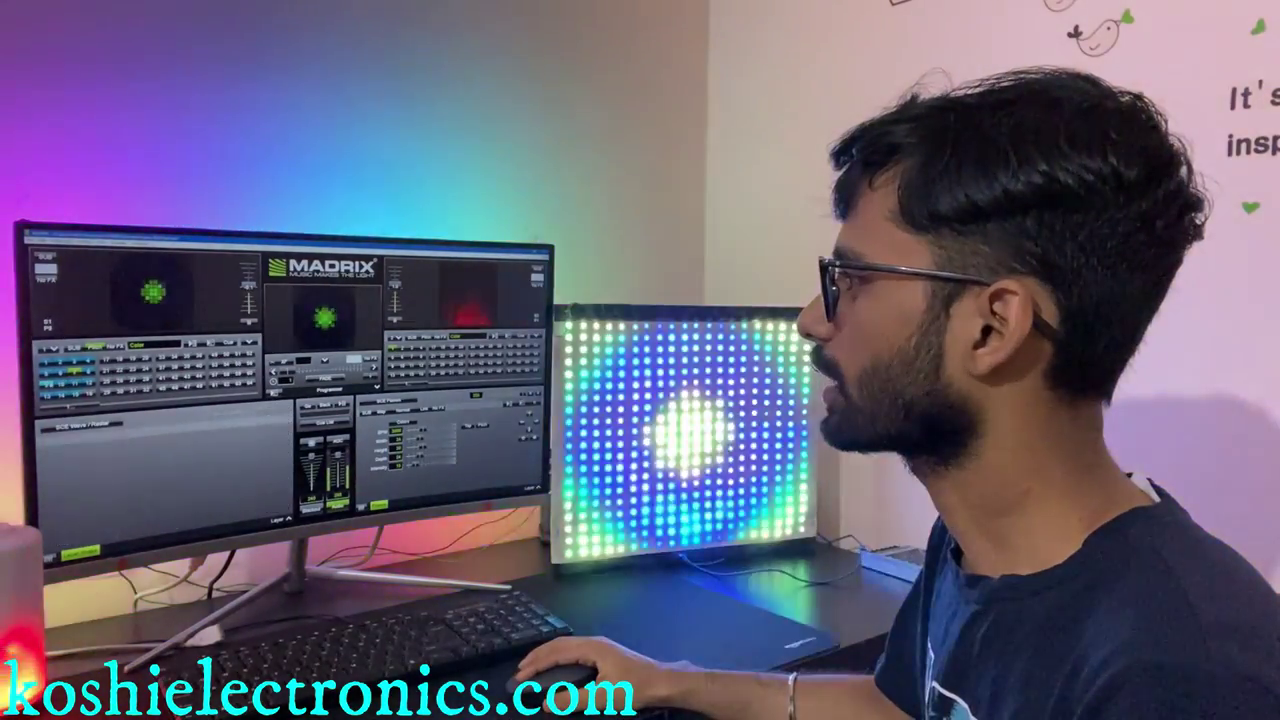
click(73, 355)
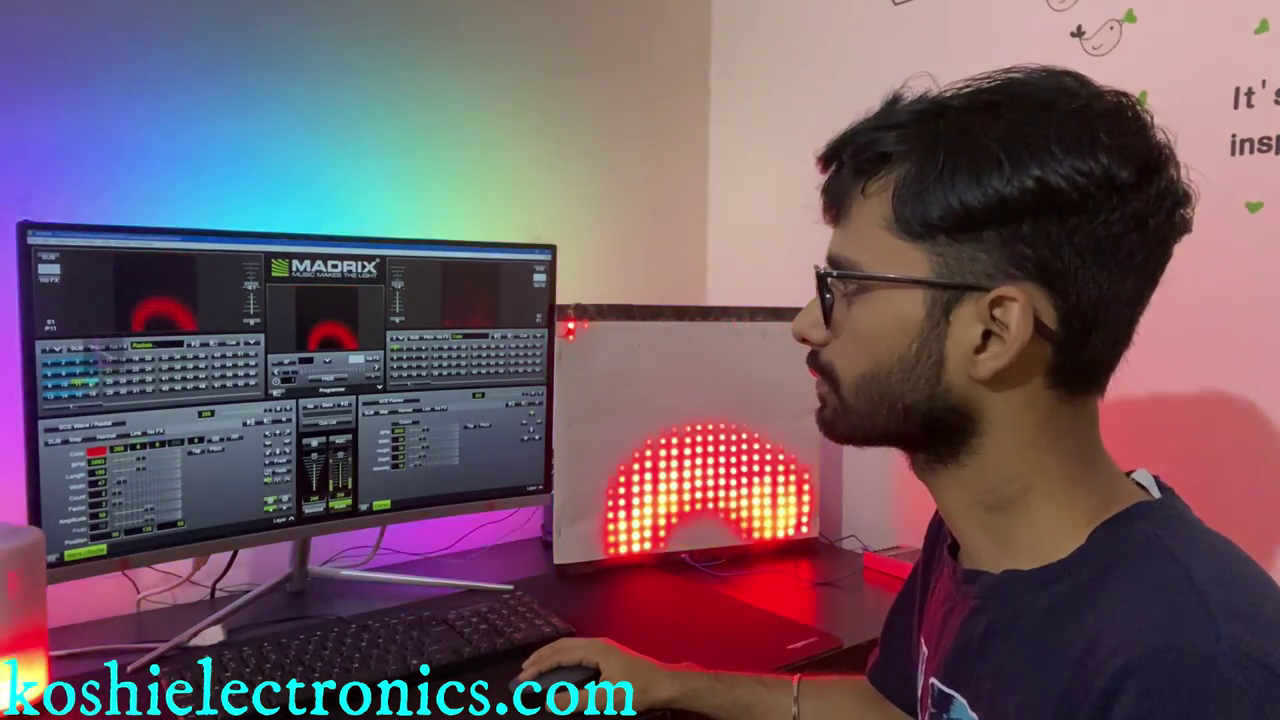
click(97, 352)
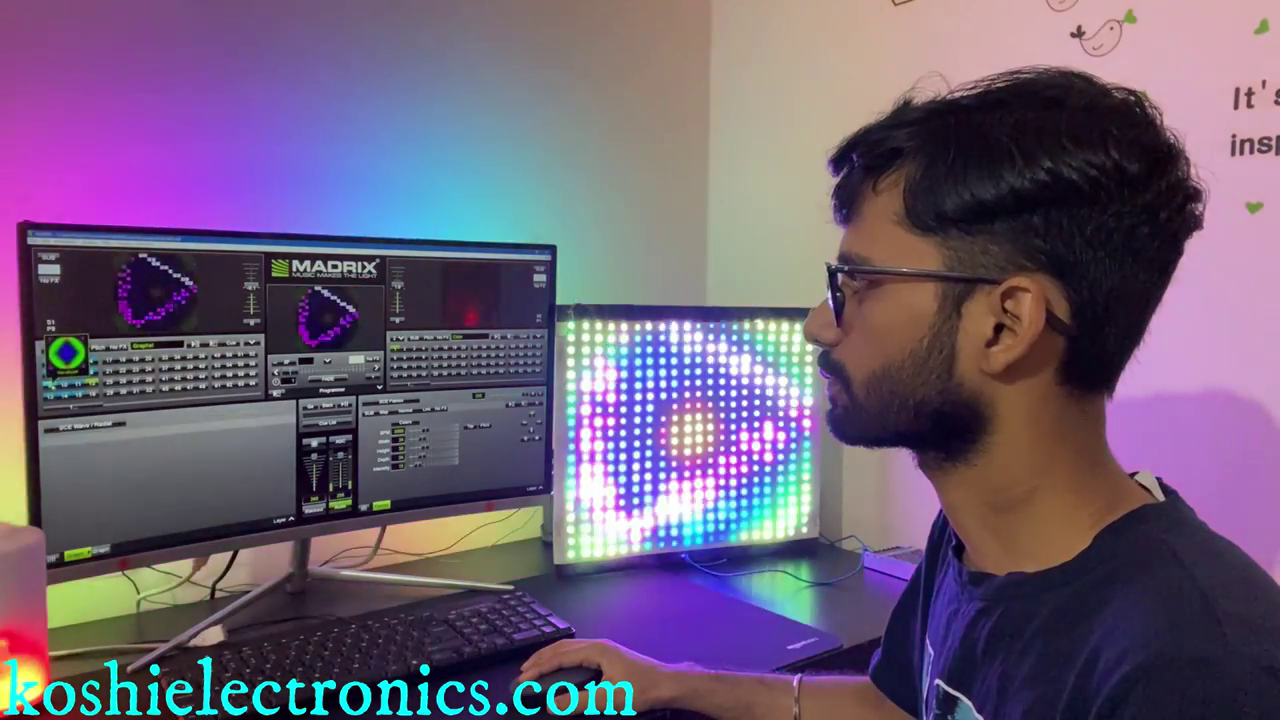
click(62, 372)
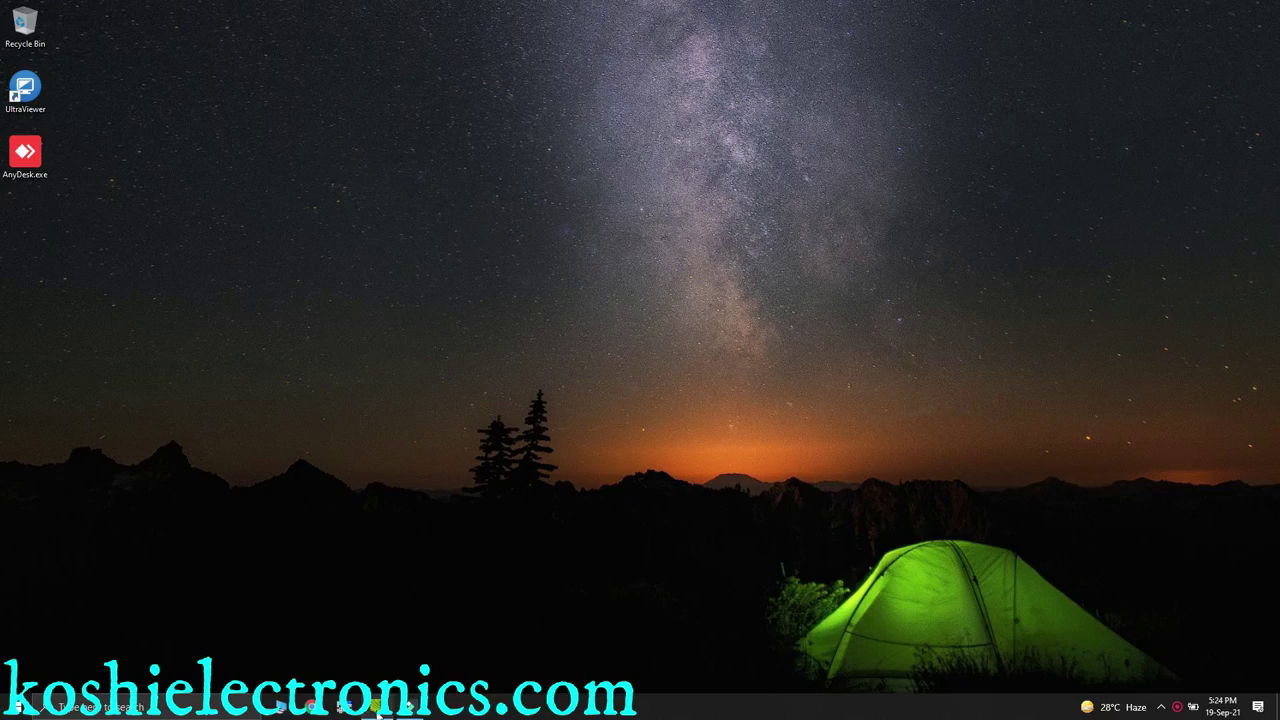
Step: Switch to the running MADRIX window
click(380, 707)
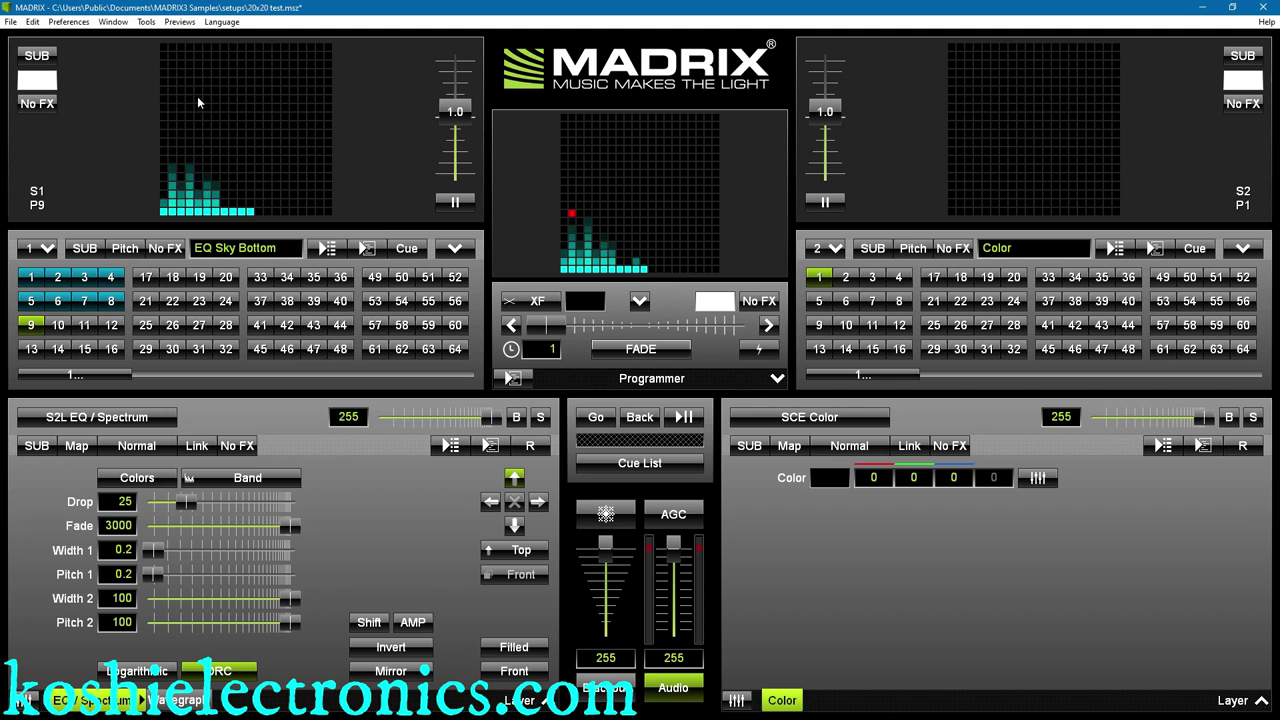
Step: Recall storage place 2 on the first storage and lower its Explosions effect speed to 1747 BPM
click(44, 277)
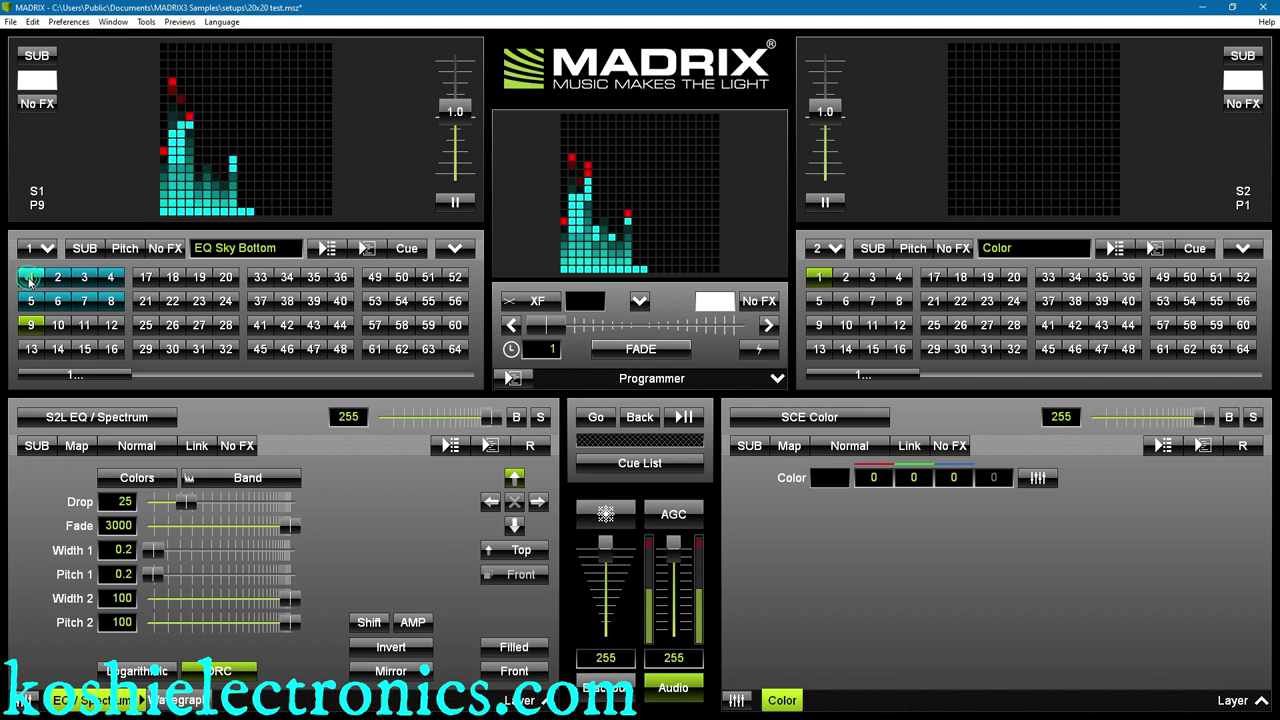
click(58, 276)
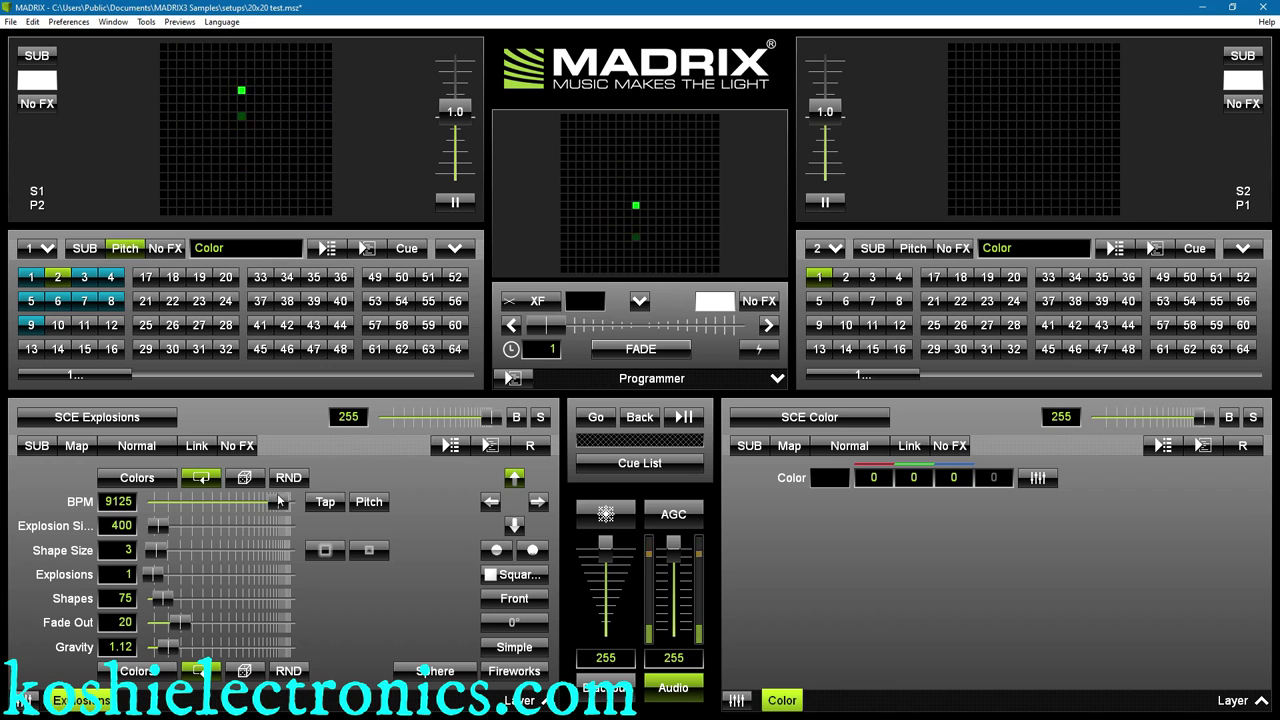
drag(278, 501, 180, 508)
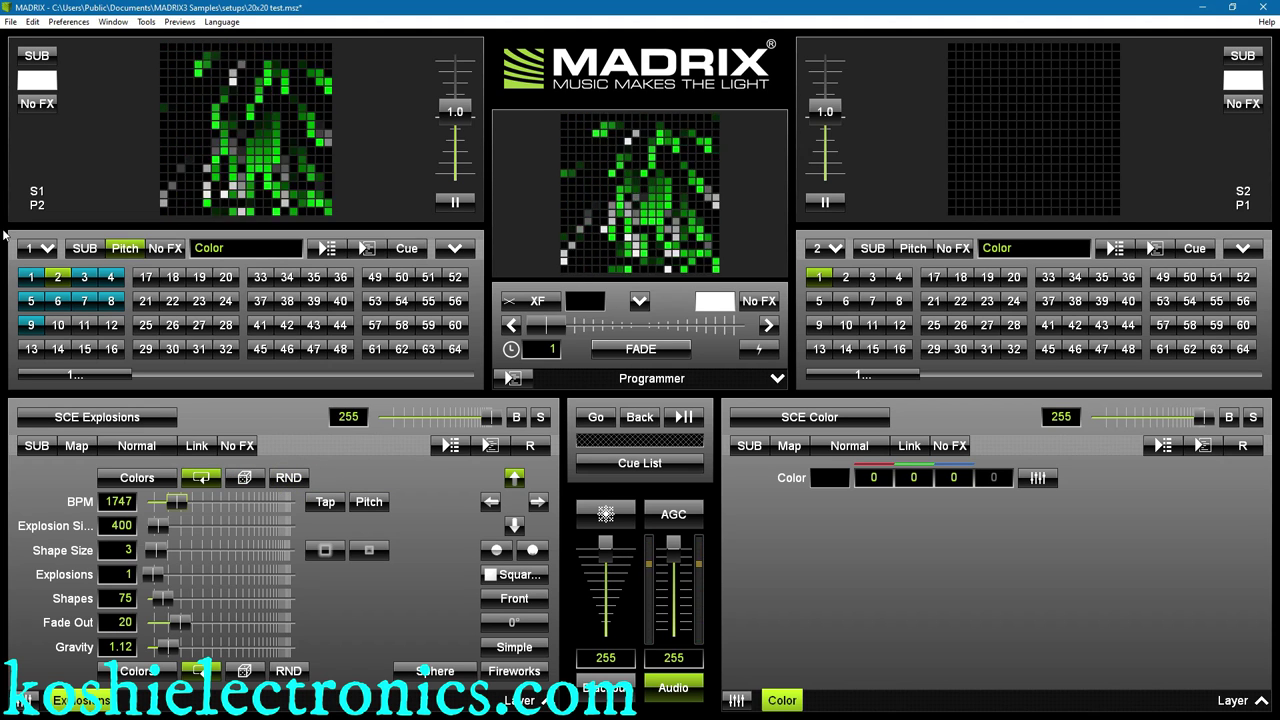
Step: Create a new setup without saving the current one, and select storage place 3 on the first storage
click(10, 22)
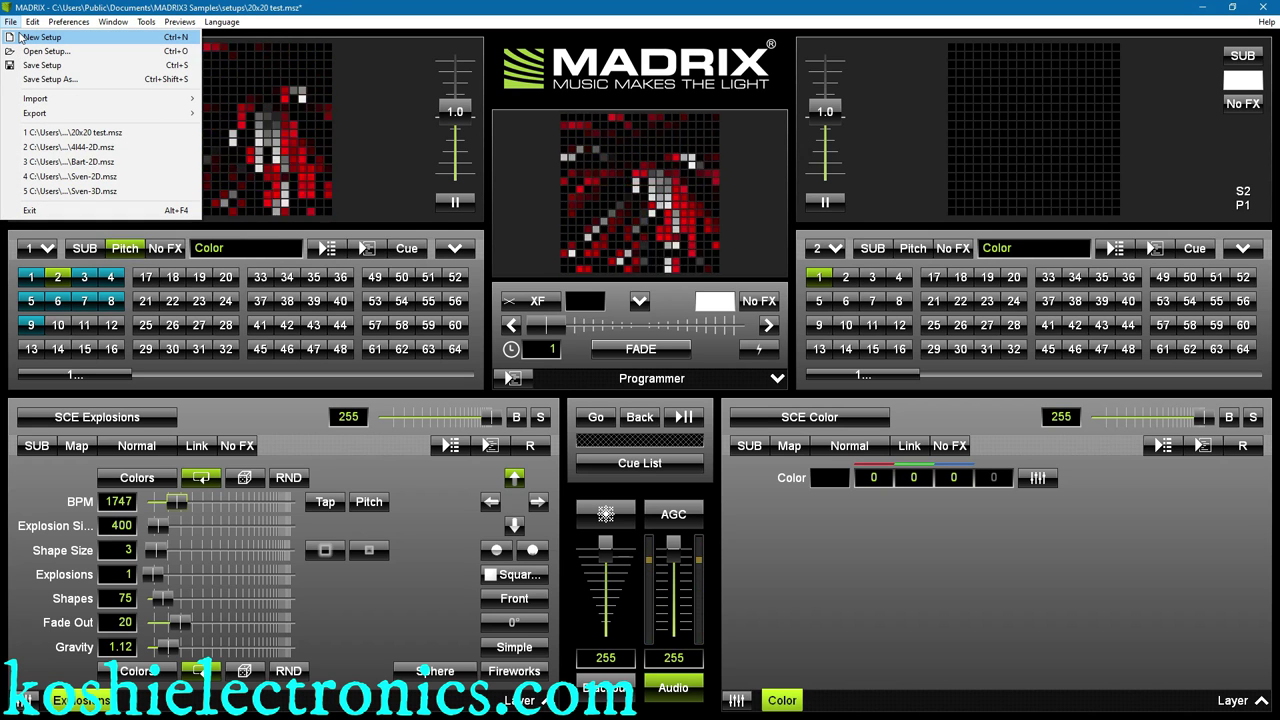
click(22, 37)
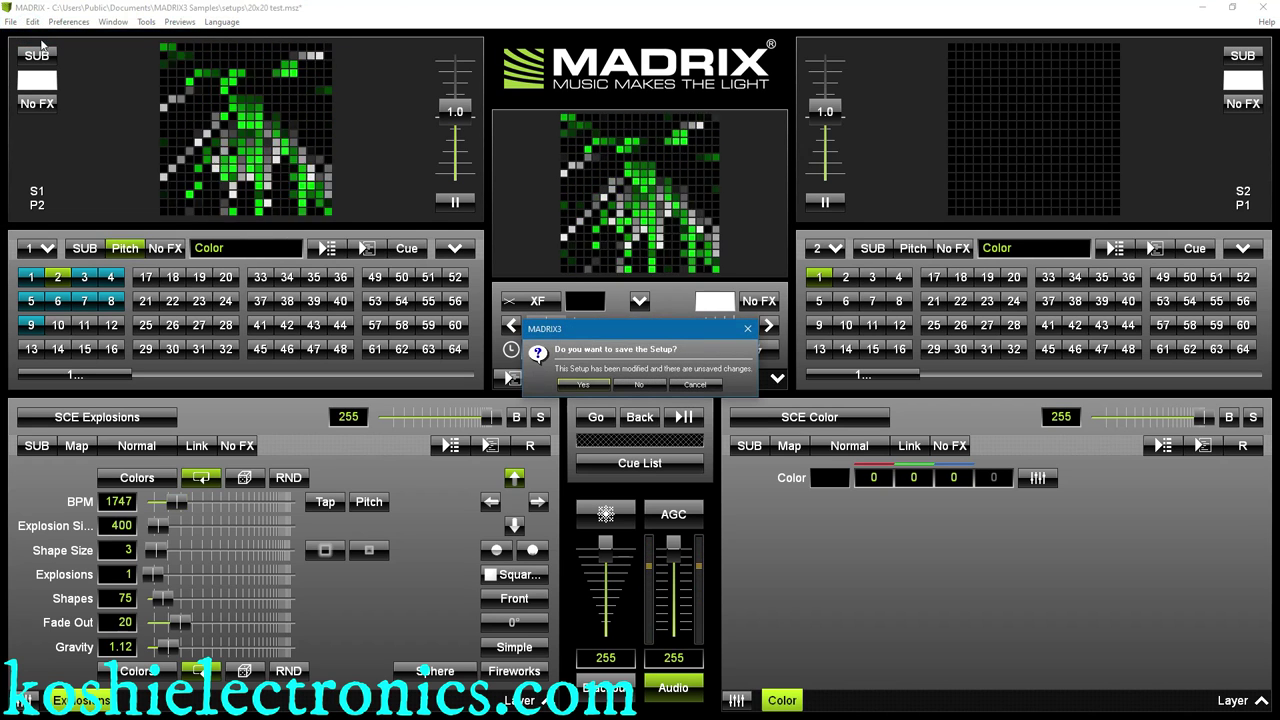
click(645, 384)
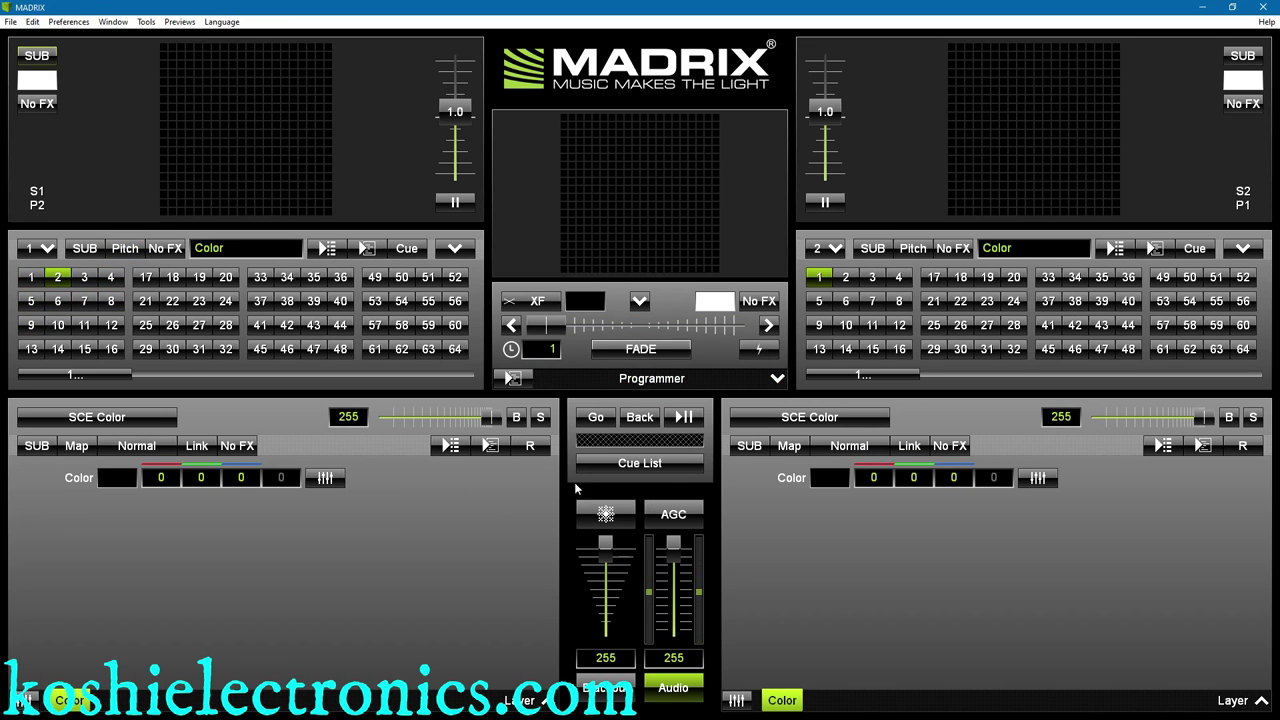
click(33, 280)
click(84, 284)
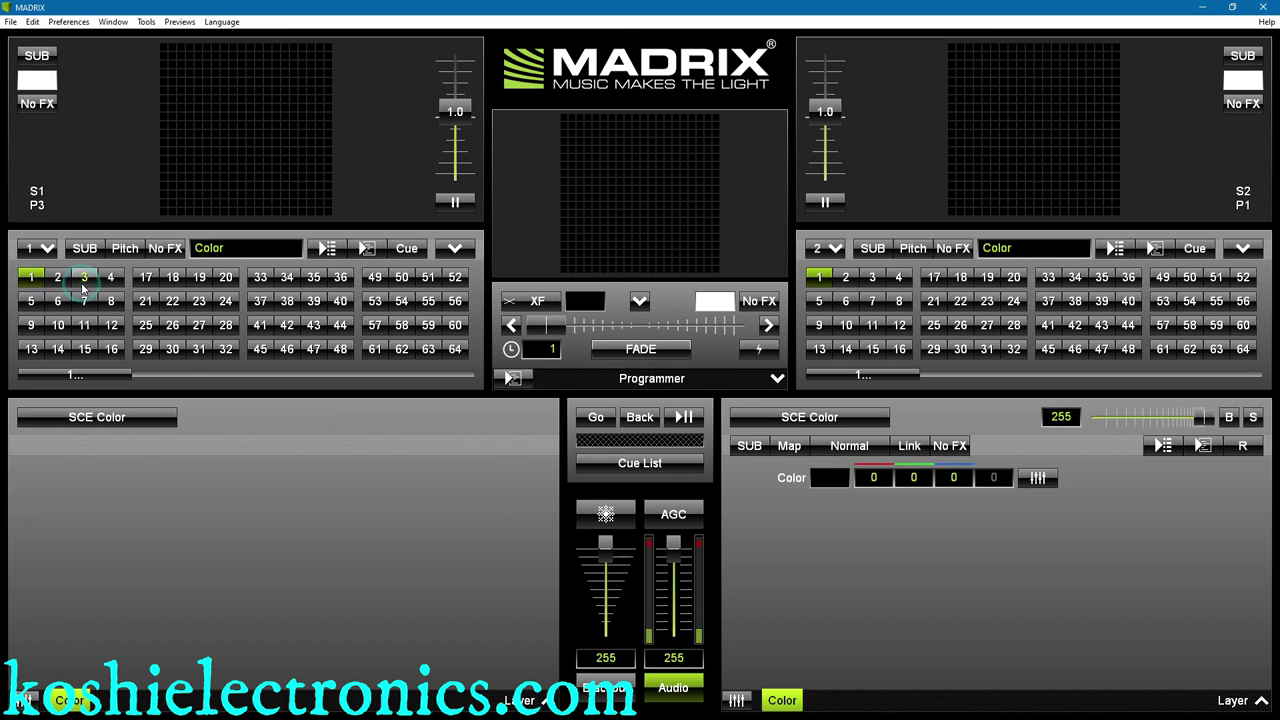
Step: Delete the ArtNet 0001 device in the Device Manager and check the DMX device list
click(69, 22)
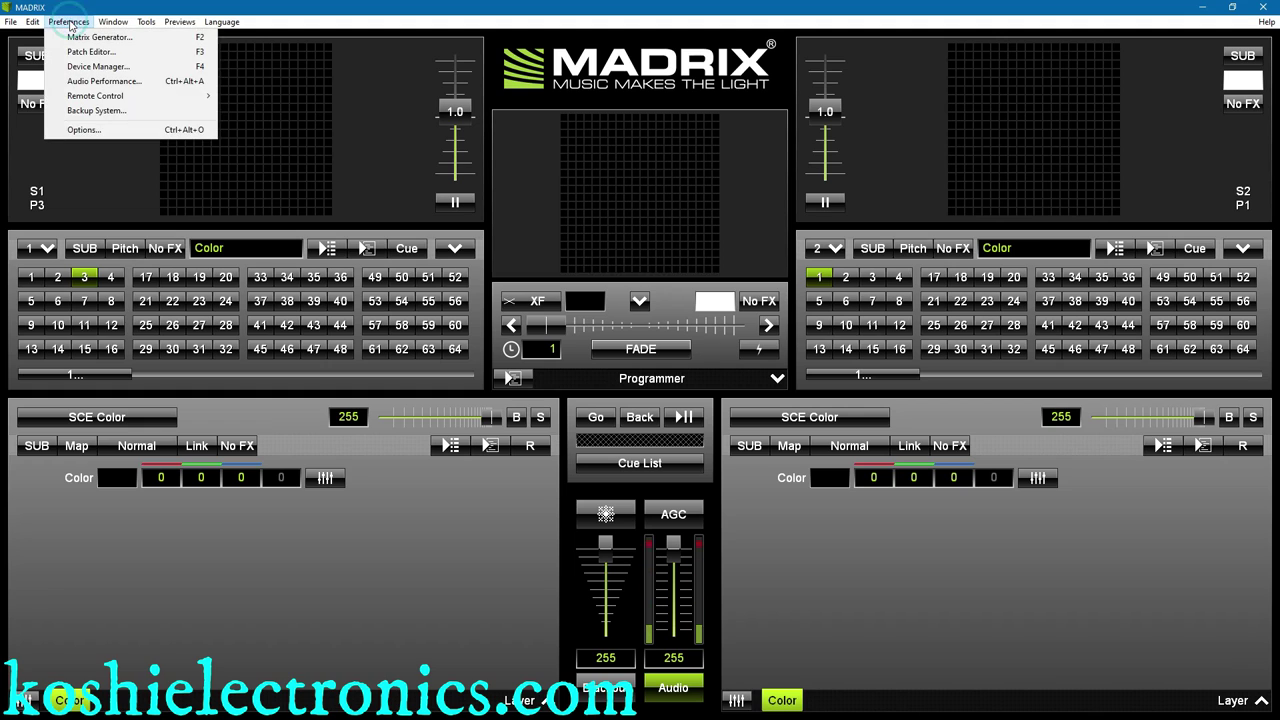
click(98, 66)
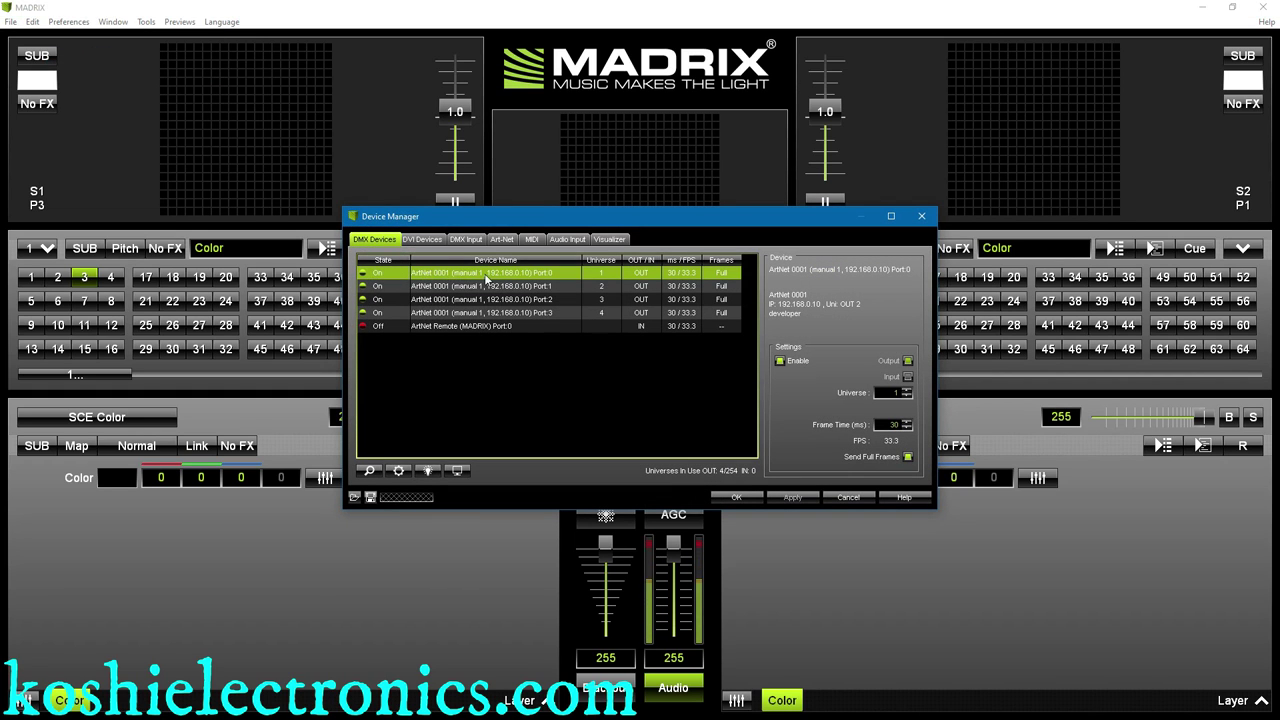
click(502, 240)
click(535, 289)
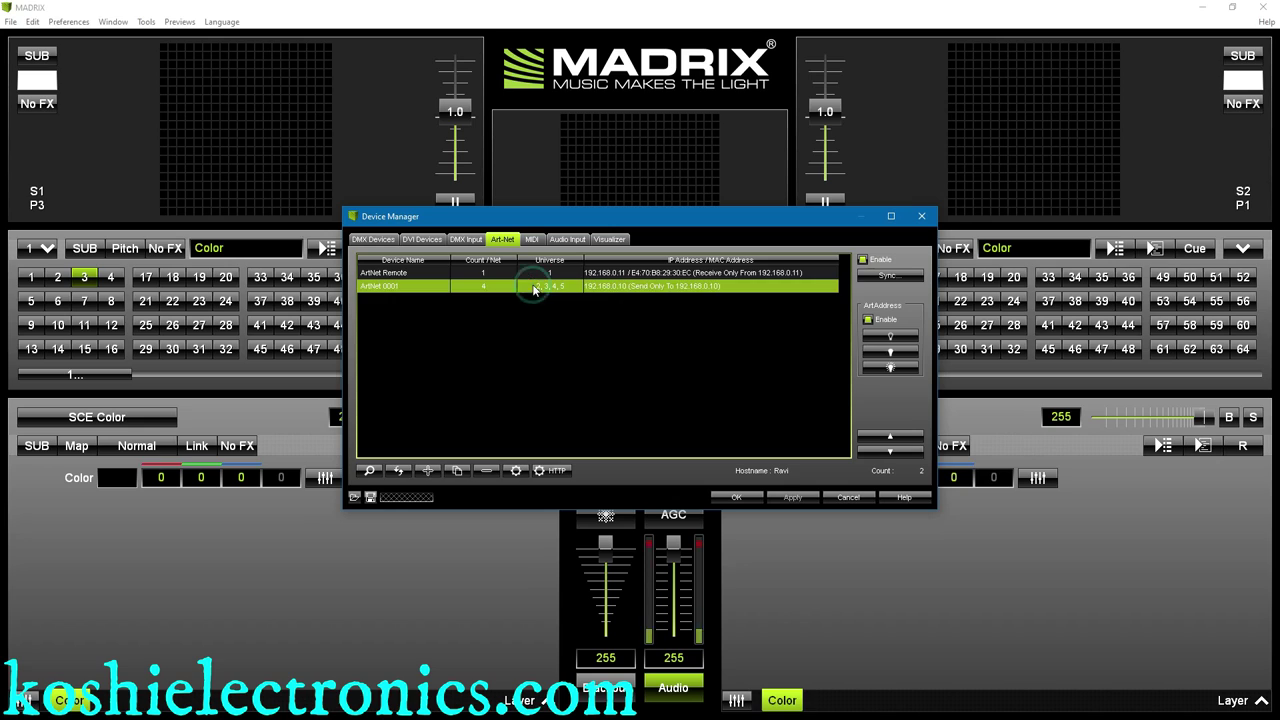
click(487, 470)
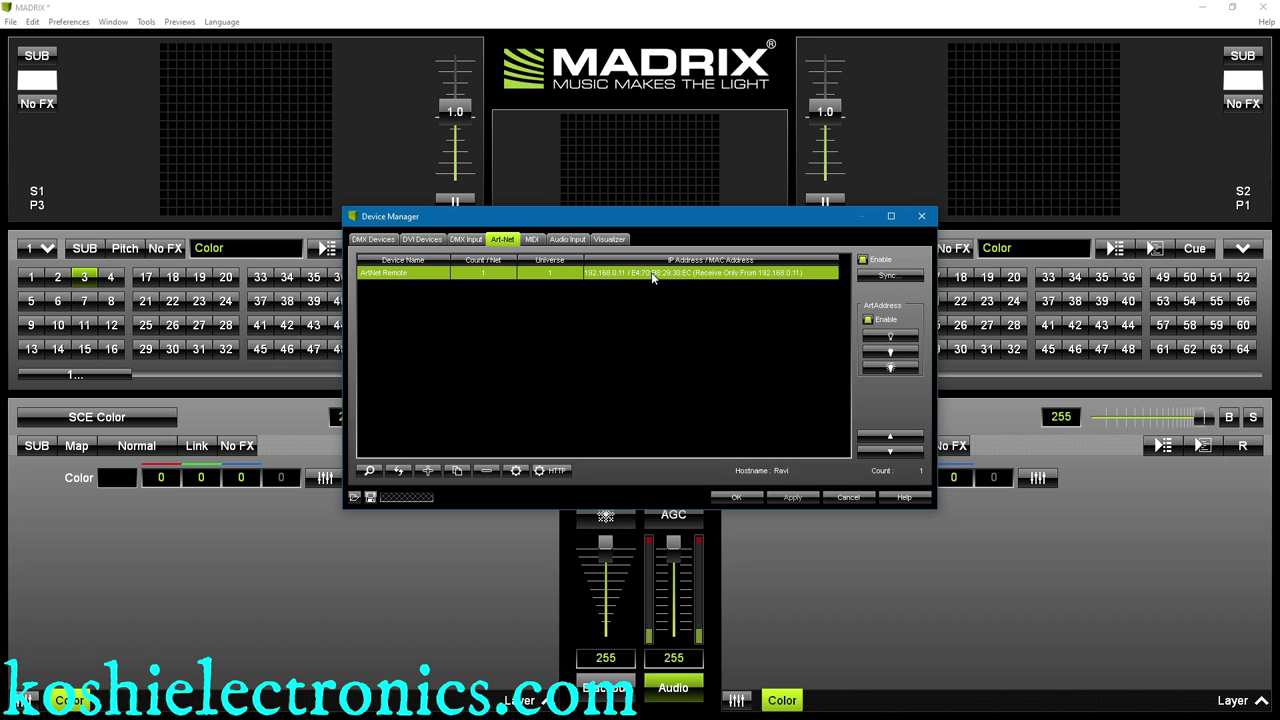
click(378, 243)
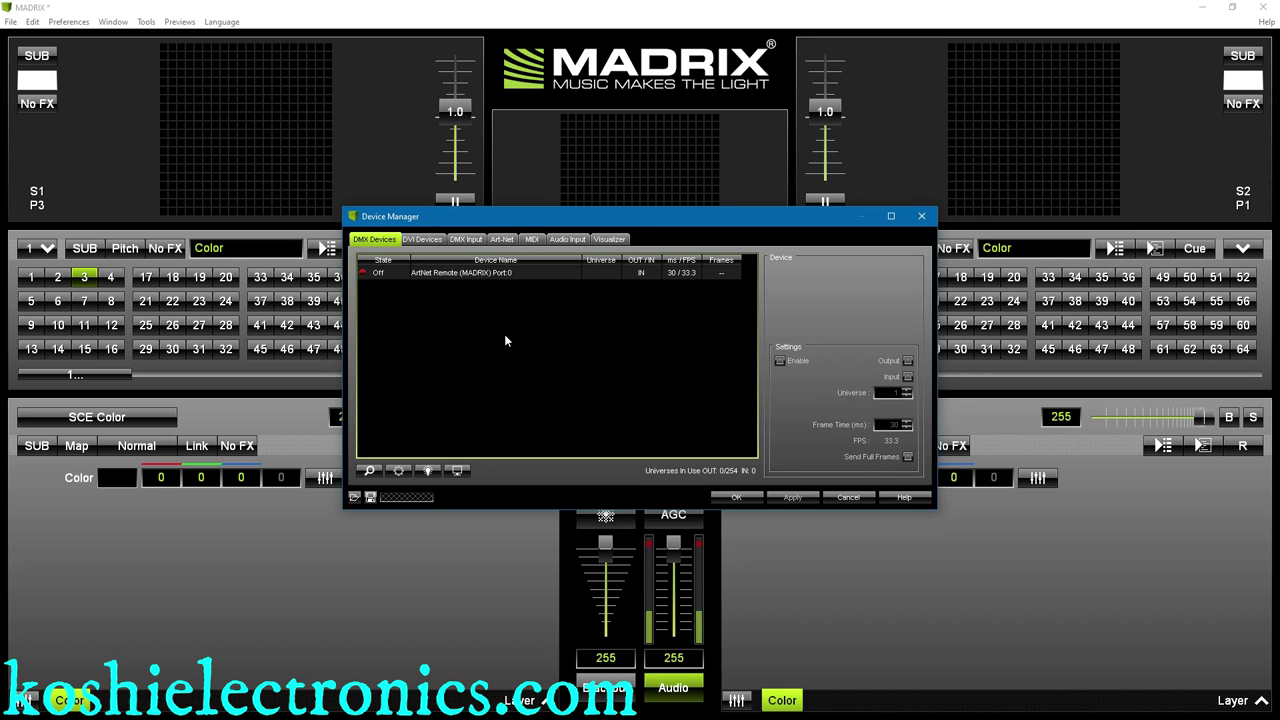
Step: Add one new Art-Net device with a port count of 3 and Direct IP Mode enabled
click(508, 240)
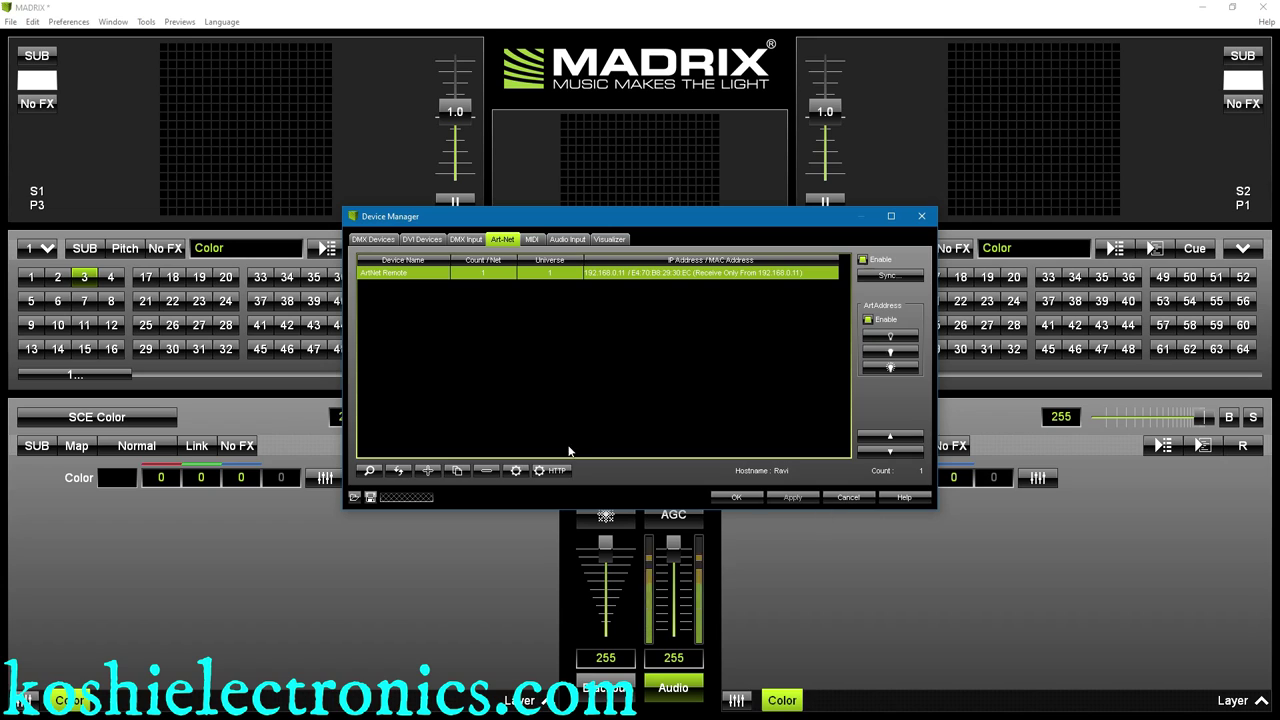
click(436, 472)
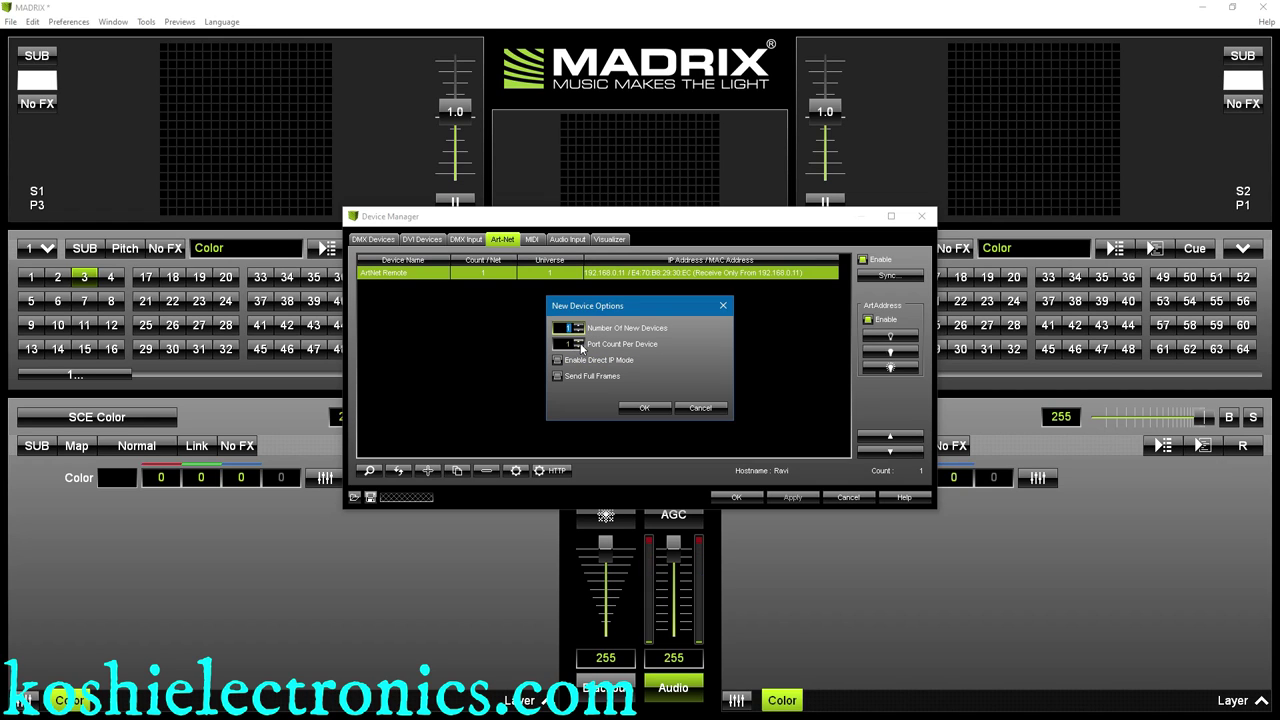
click(579, 342)
click(580, 344)
click(580, 349)
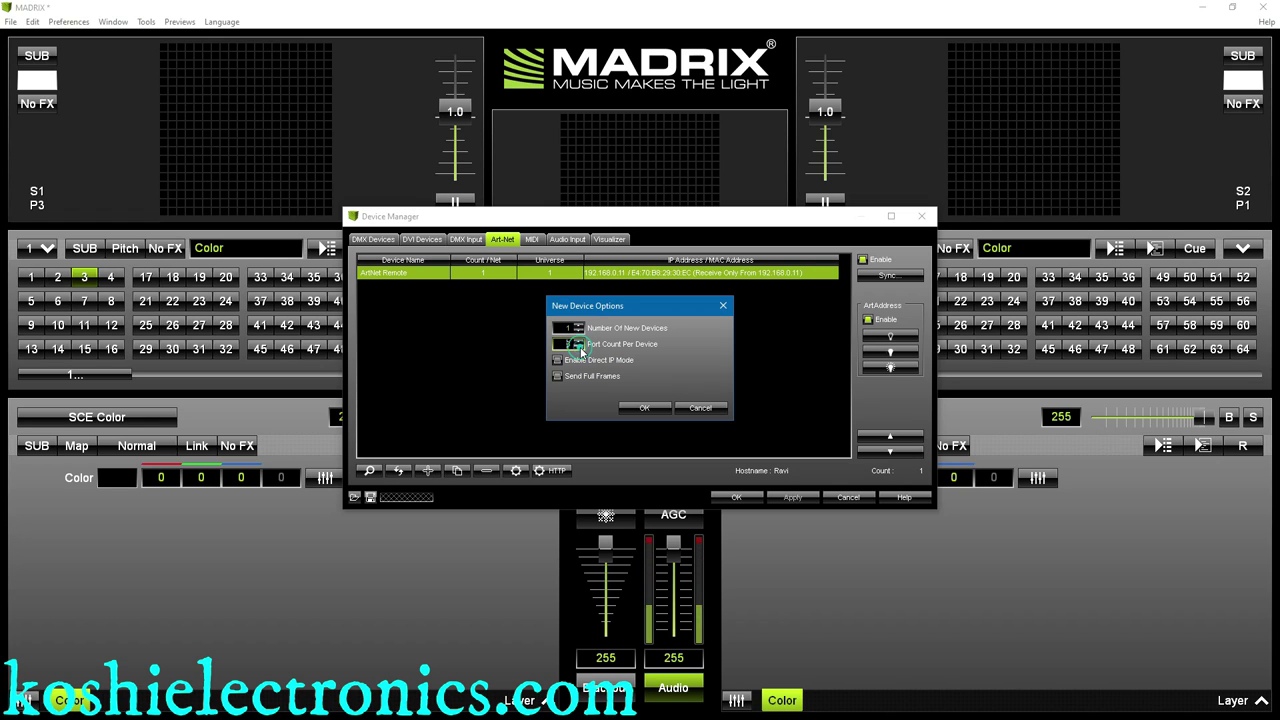
click(608, 366)
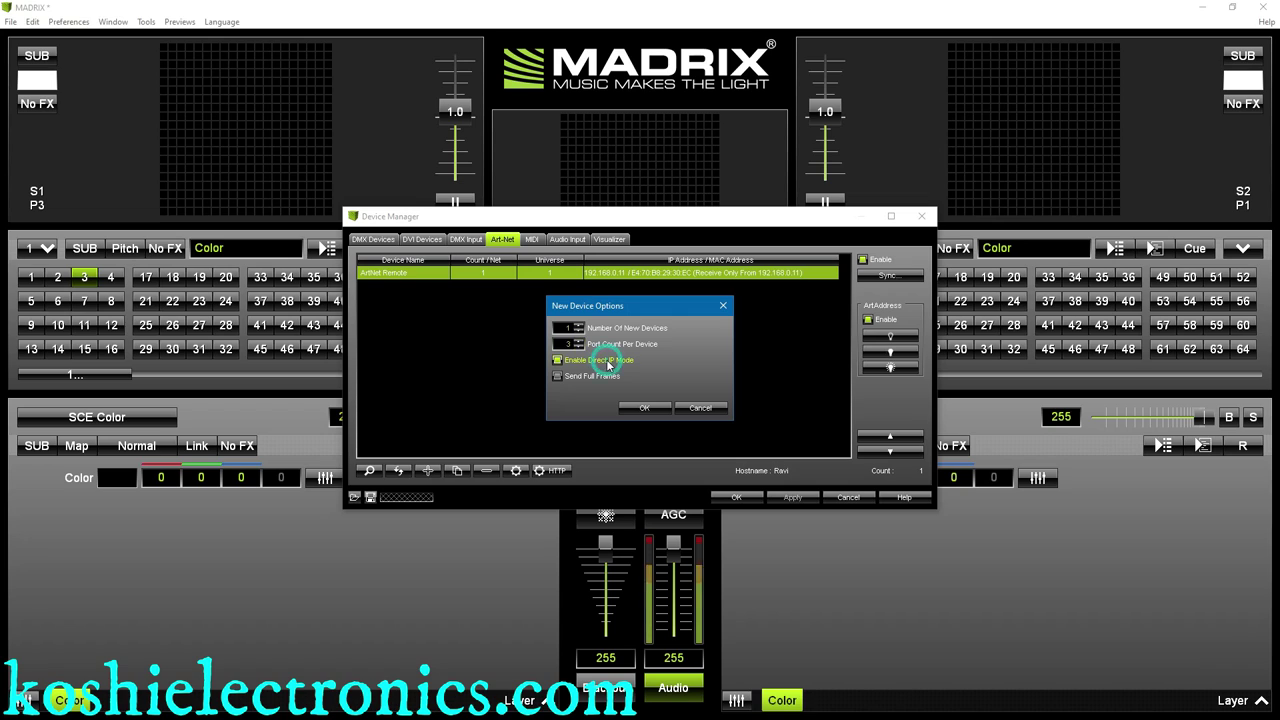
click(645, 408)
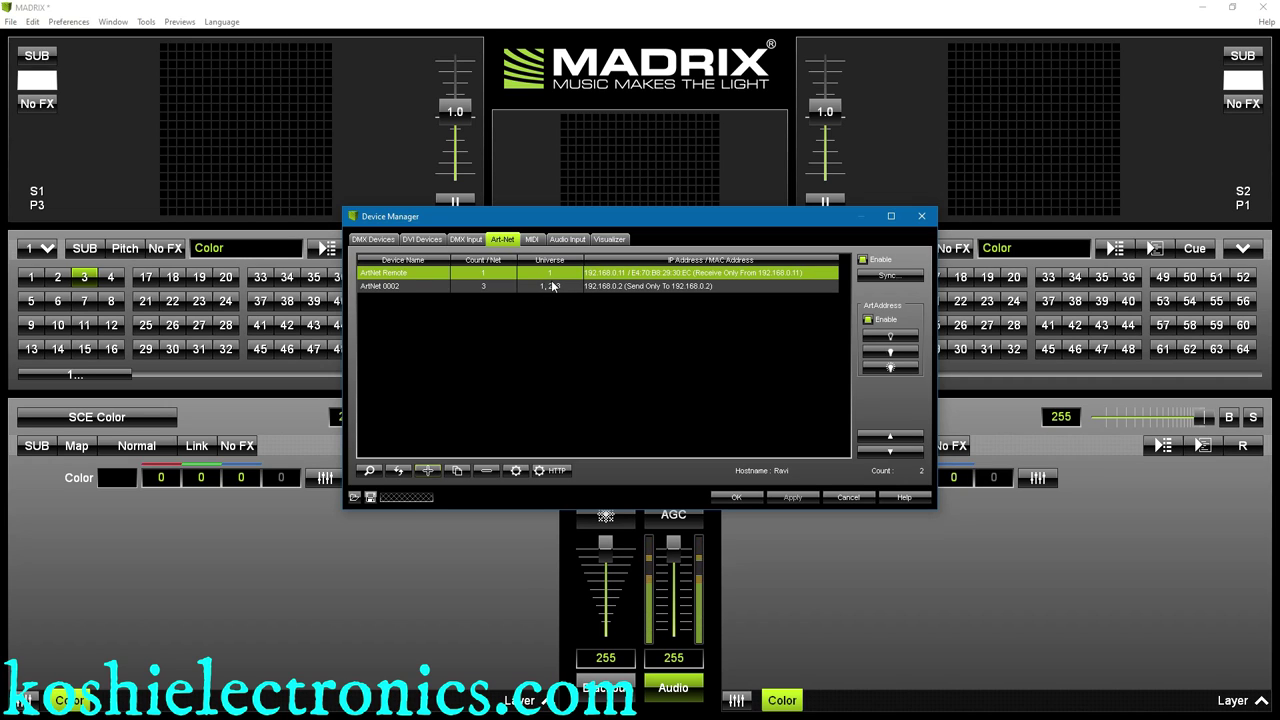
Step: Configure the new Art-Net device with output universes 2, 3 and 4 and IP address 192.168.0.10
click(552, 286)
double_click(552, 286)
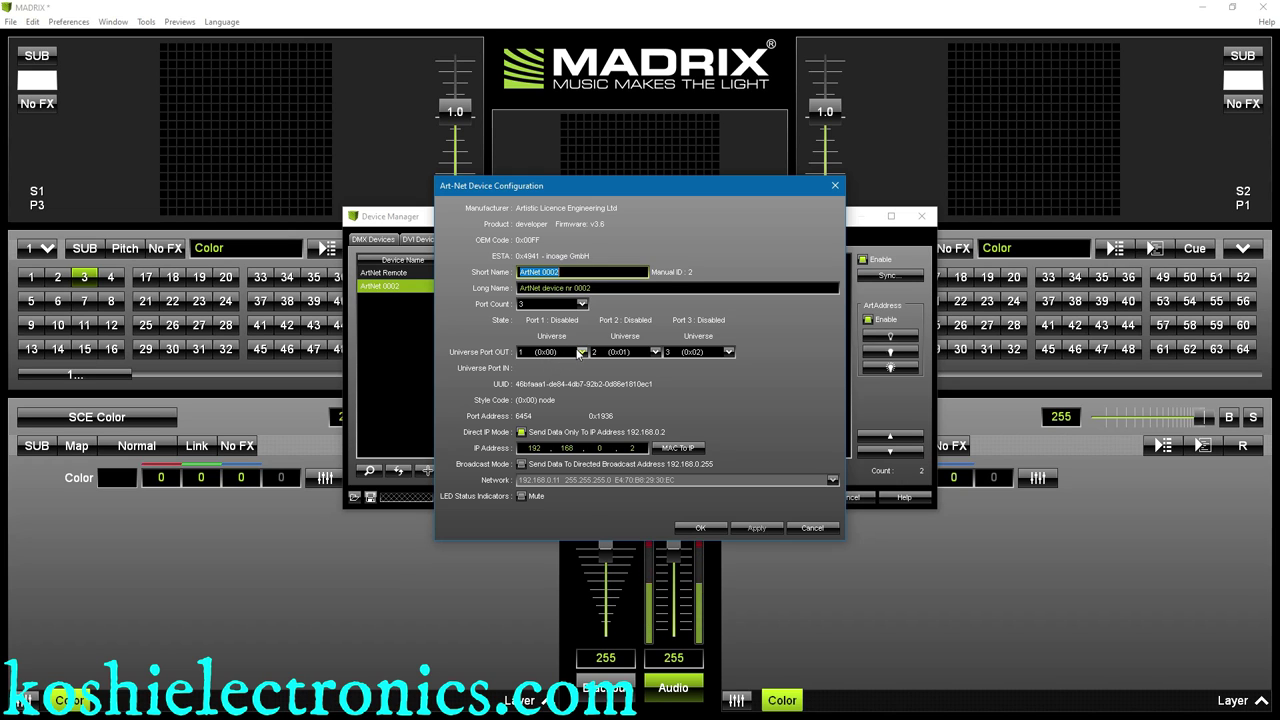
click(580, 354)
click(562, 372)
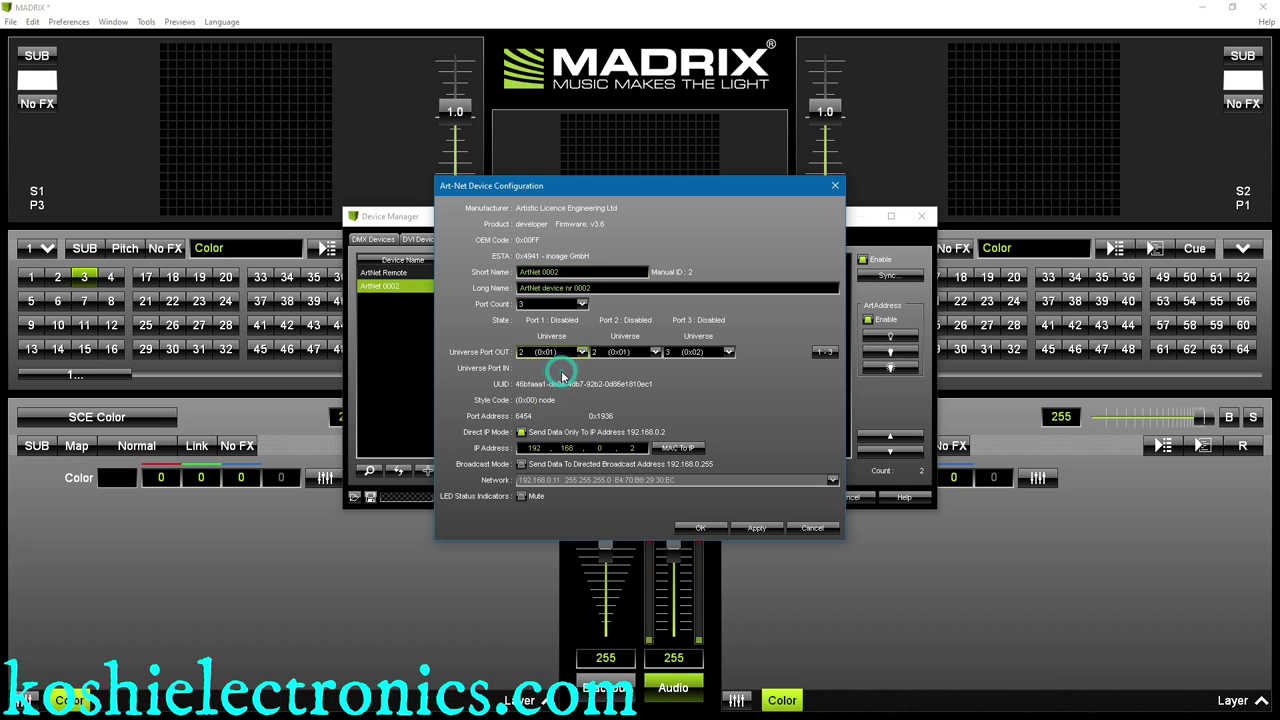
click(654, 352)
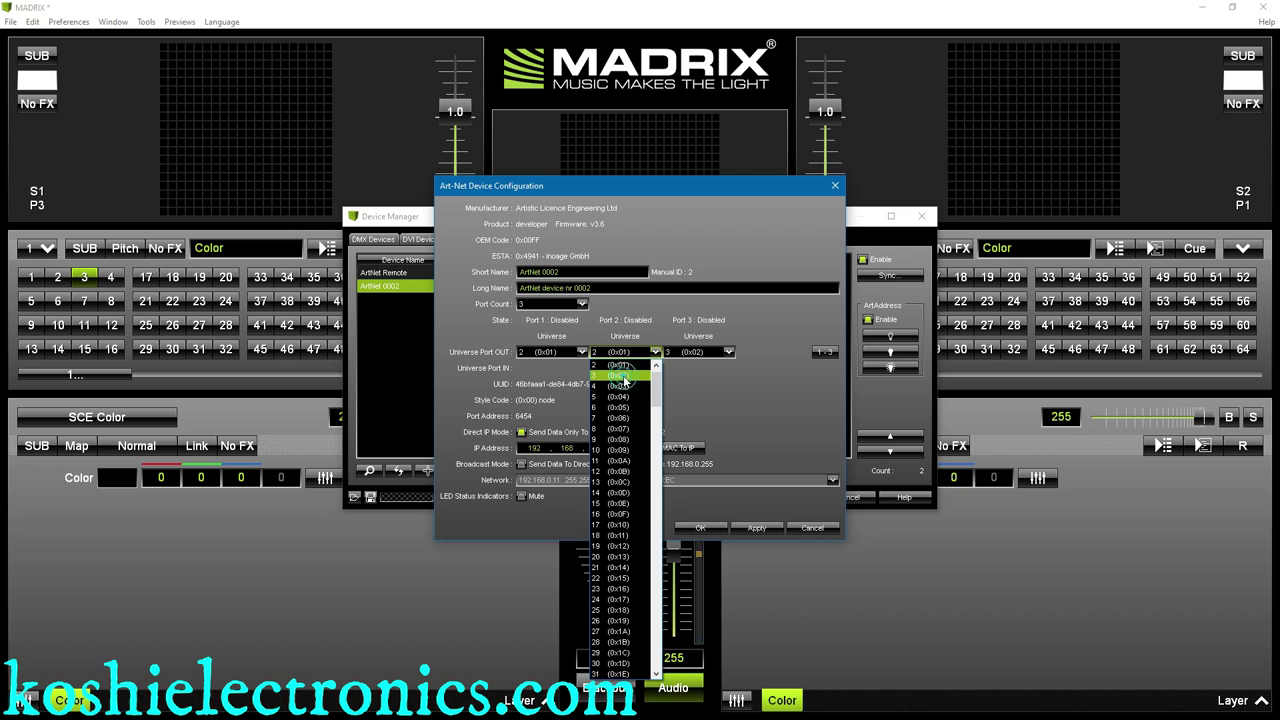
click(620, 377)
click(706, 354)
click(704, 378)
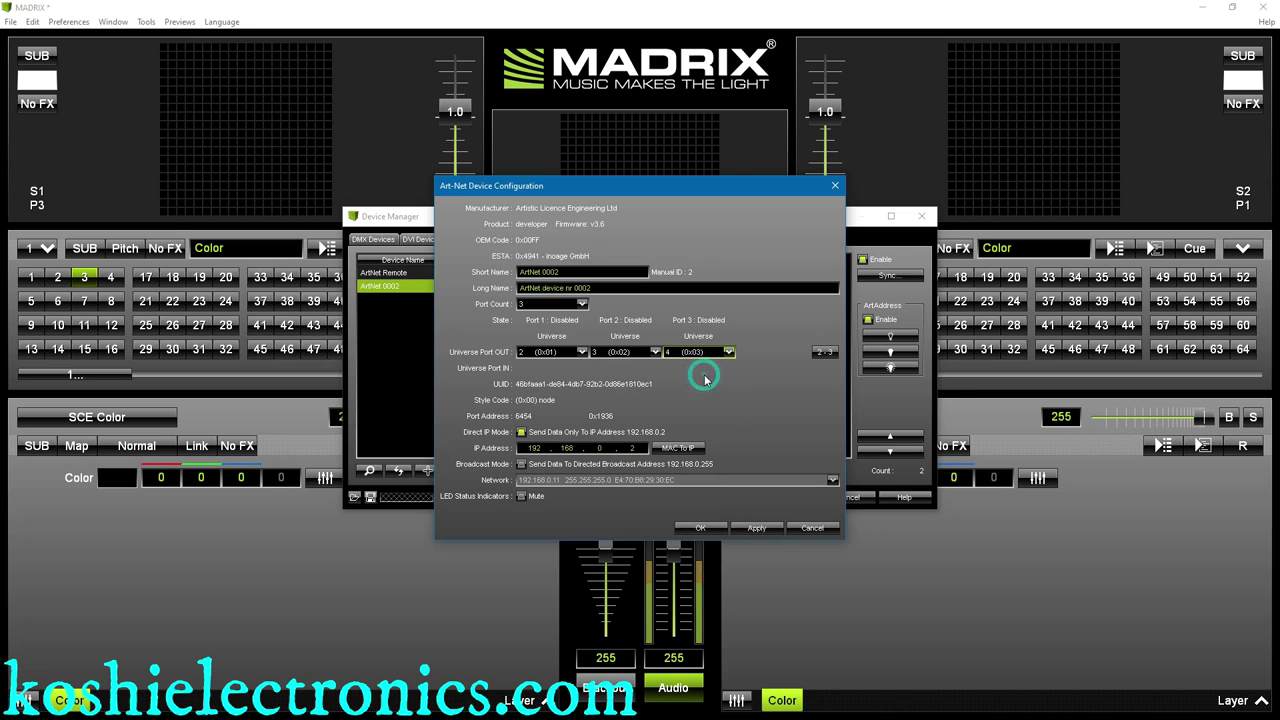
click(637, 450)
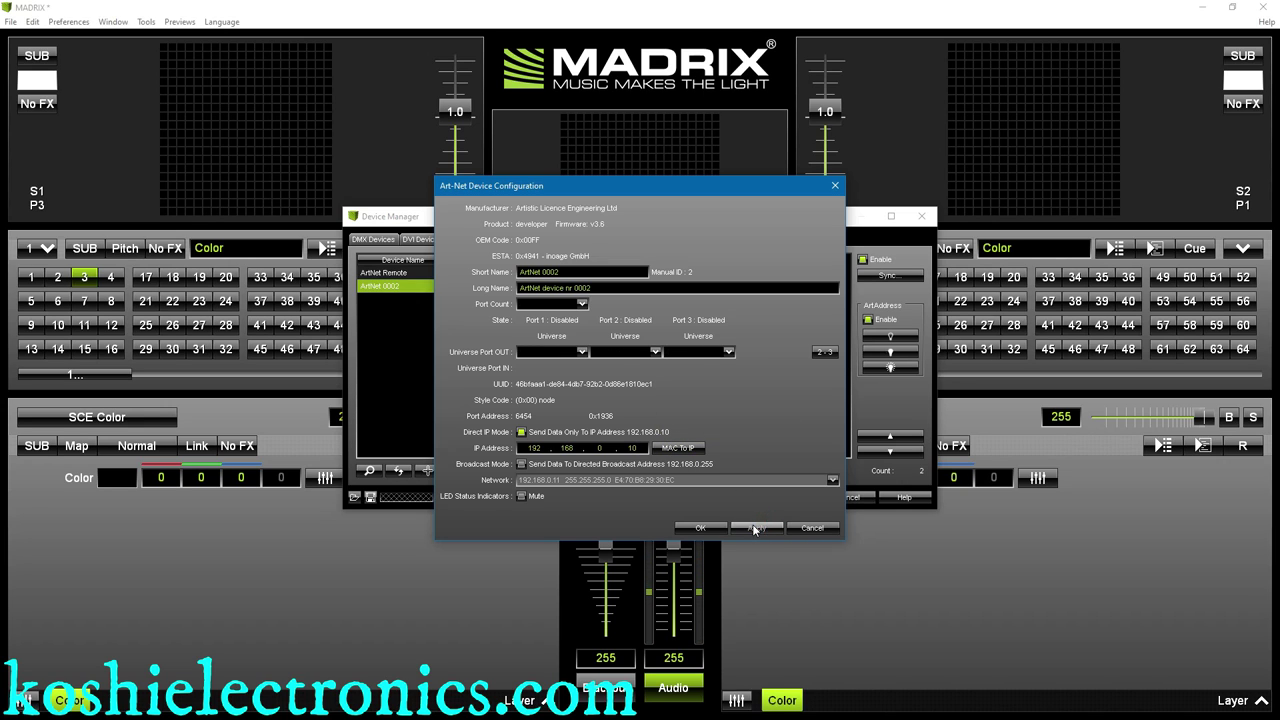
click(704, 524)
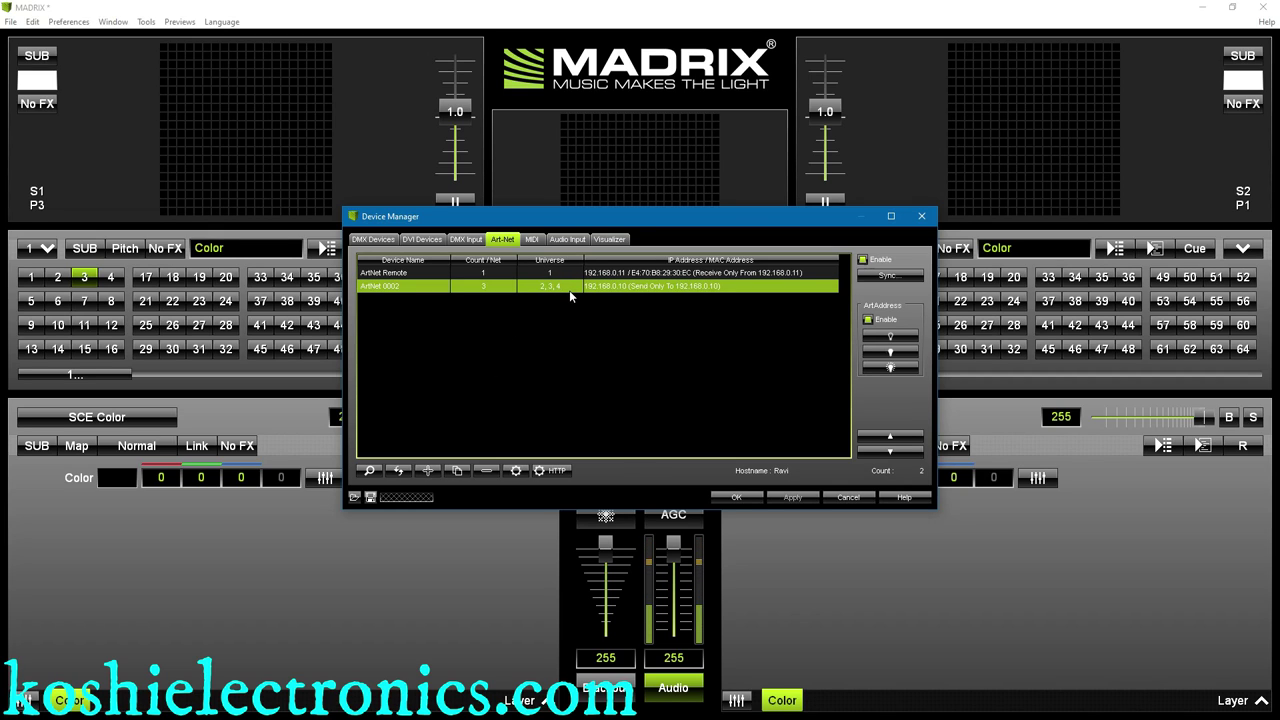
Step: Enable all three output ports of the new Art-Net device in the DMX device list
click(389, 240)
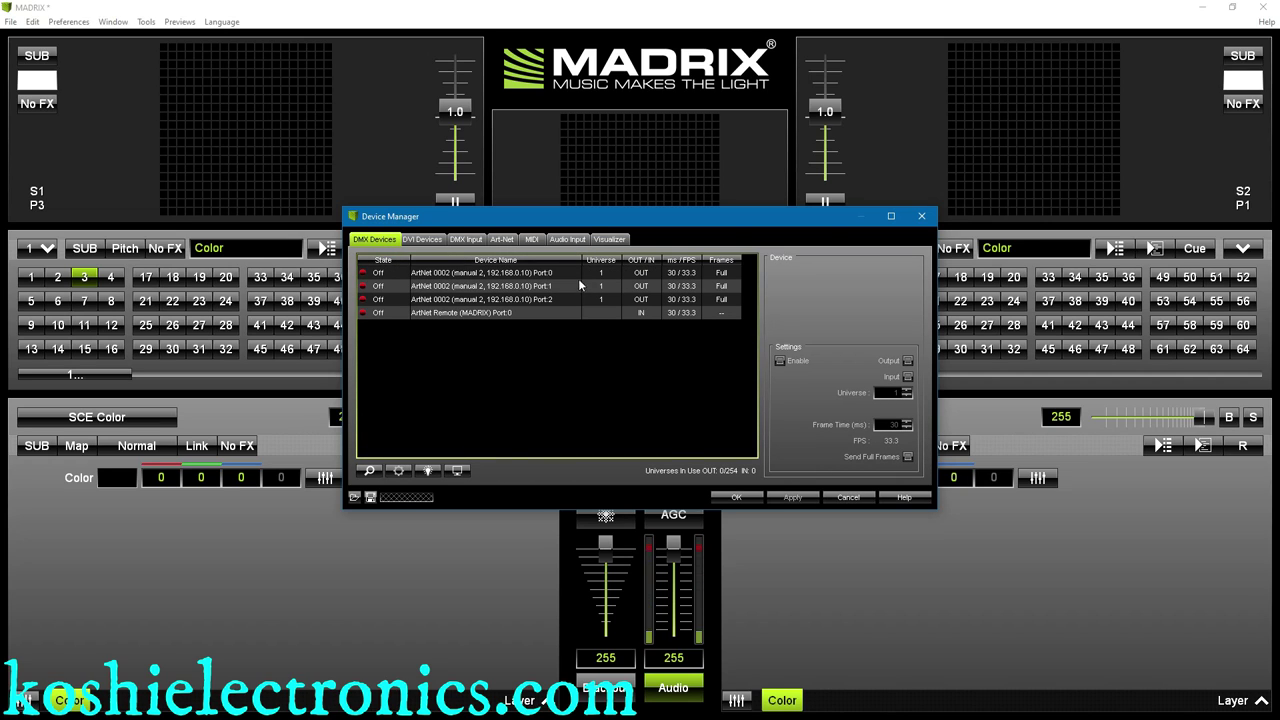
click(379, 272)
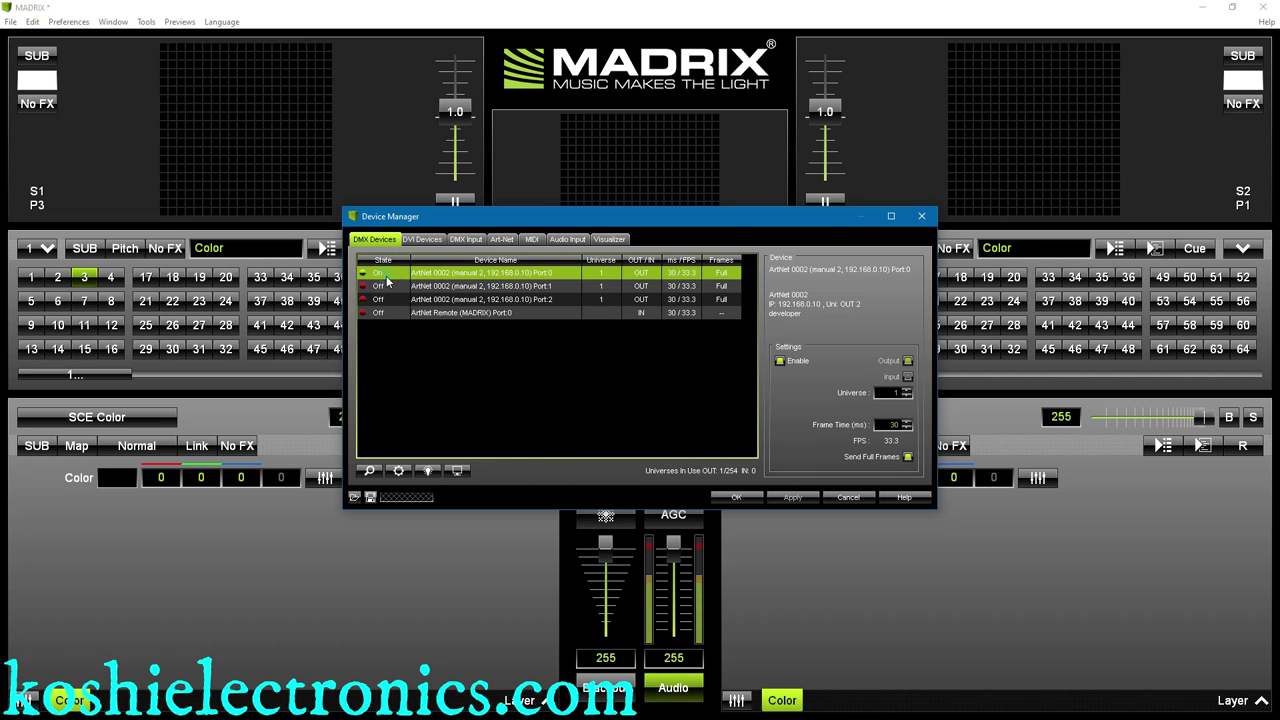
click(379, 286)
click(384, 299)
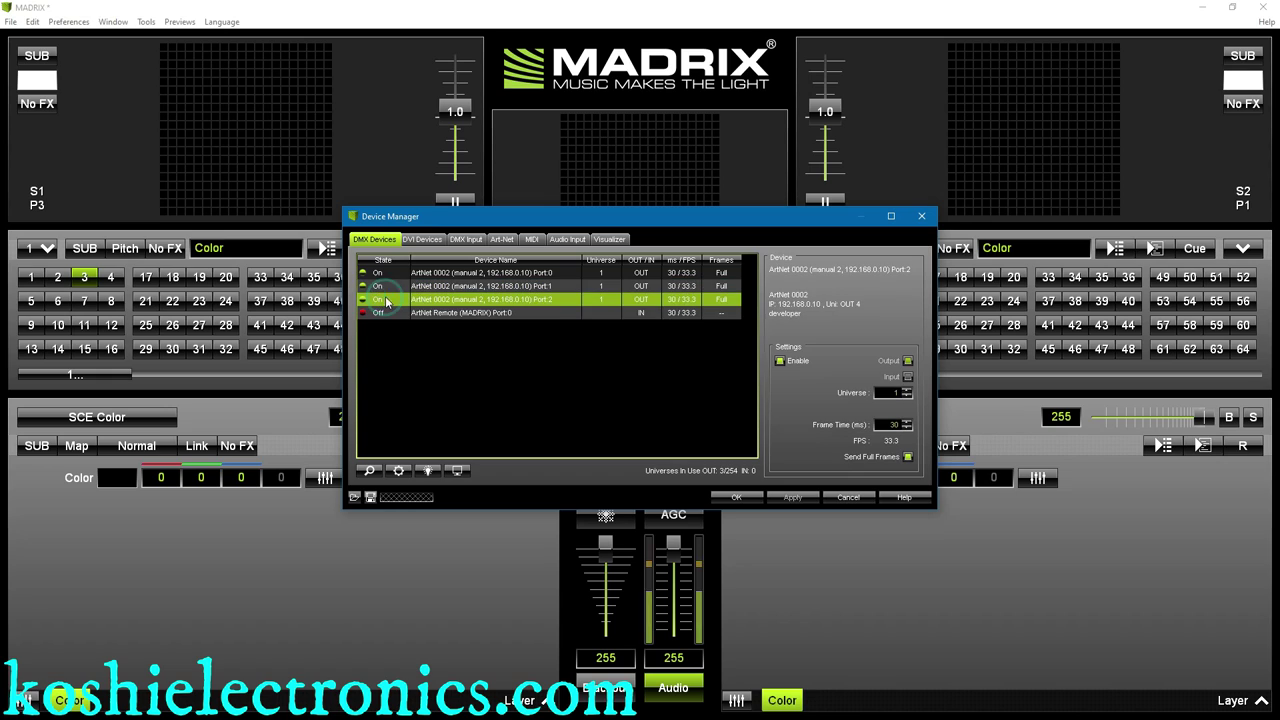
Step: Assign universe 2 to the device's Port:1 and universe 3 to its Port:2, and accept the device settings
click(597, 274)
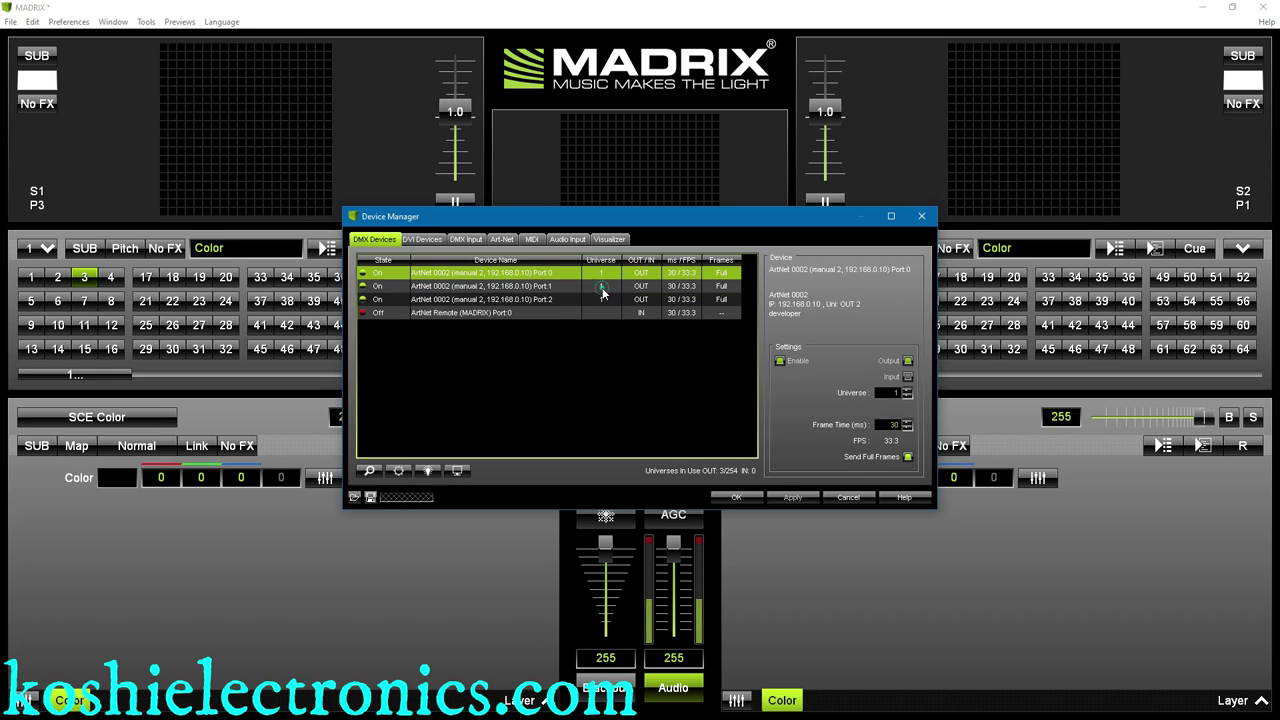
click(618, 287)
click(906, 391)
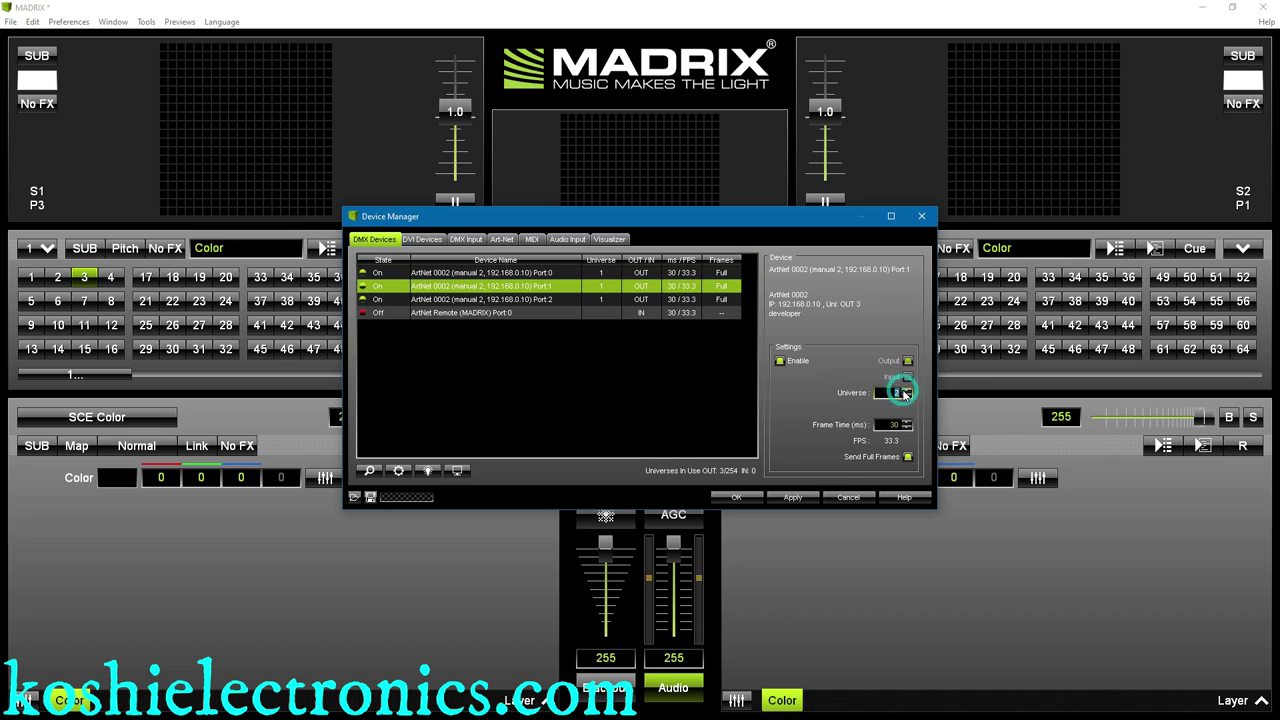
click(613, 300)
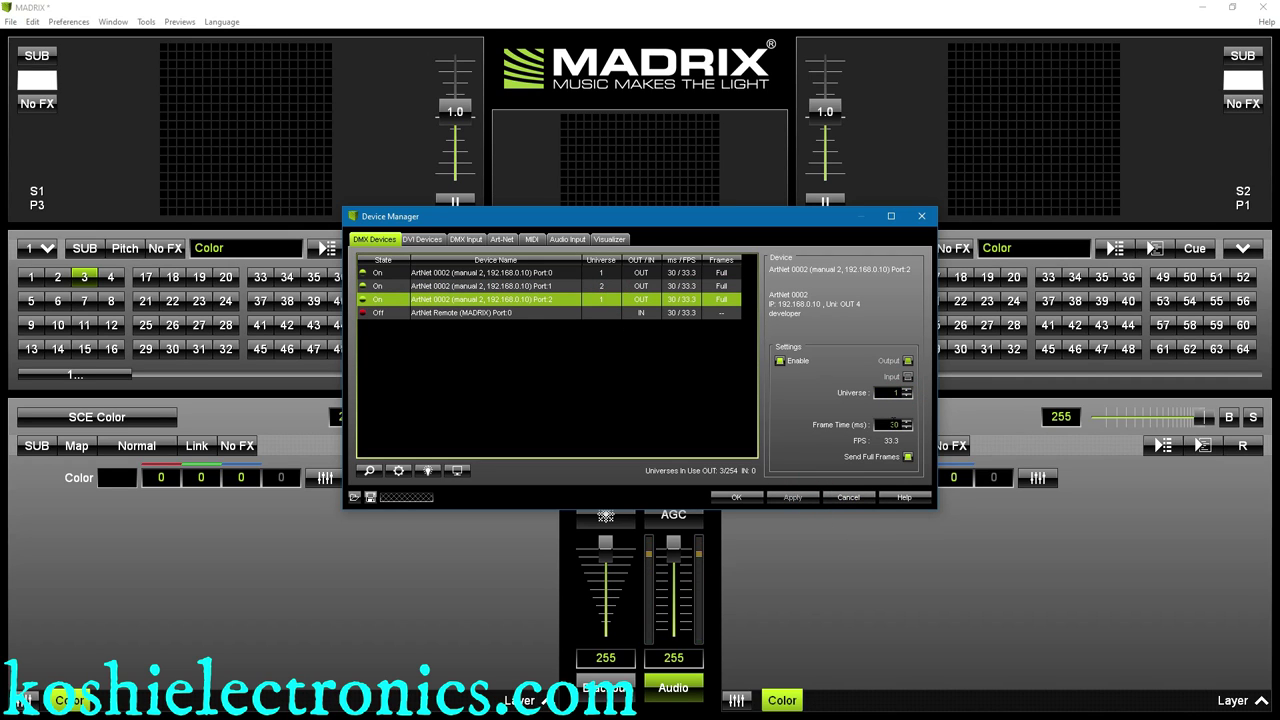
click(907, 392)
click(907, 391)
click(740, 498)
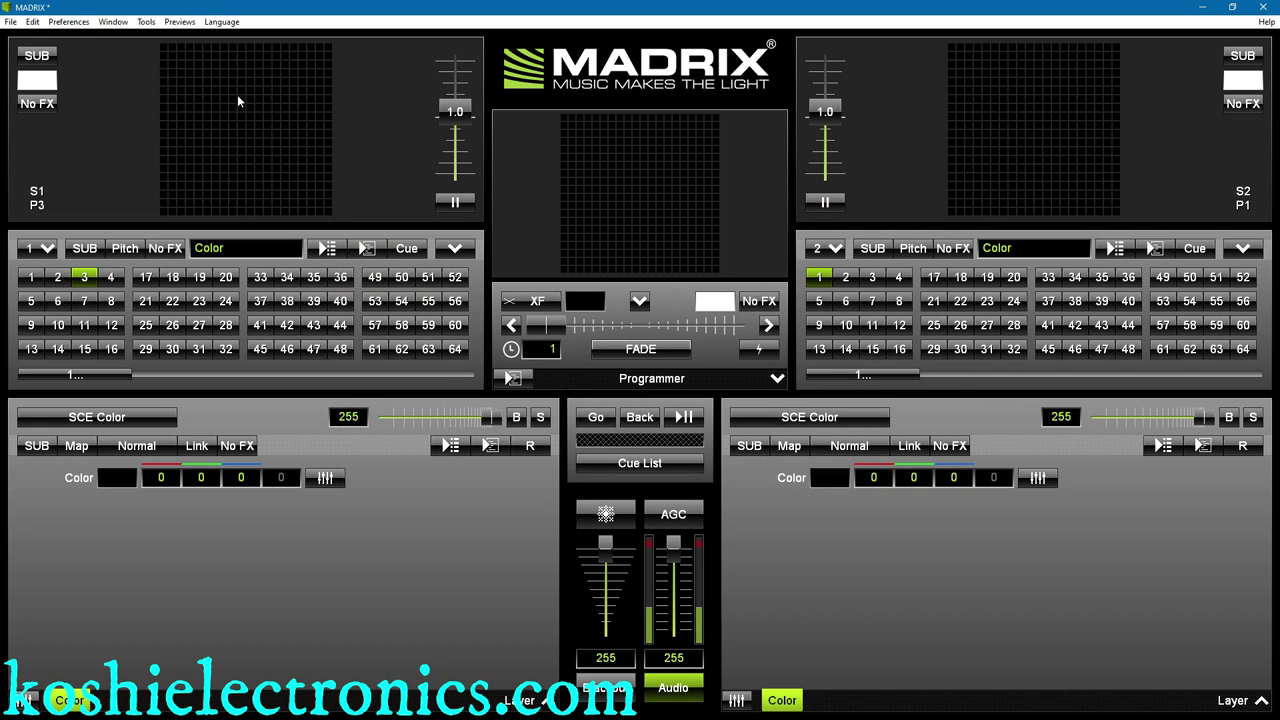
Step: Remove all existing fixtures from the patch and accept a 20 x 20 x 1 matrix size
click(72, 22)
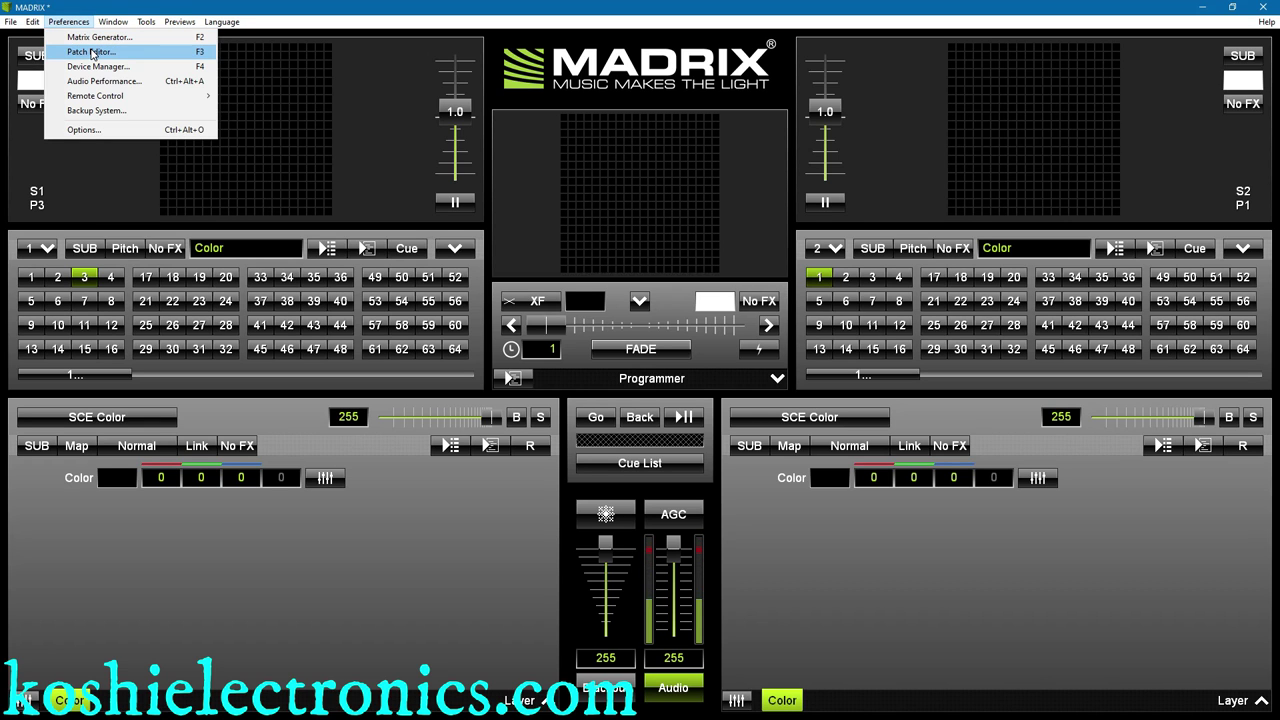
click(95, 52)
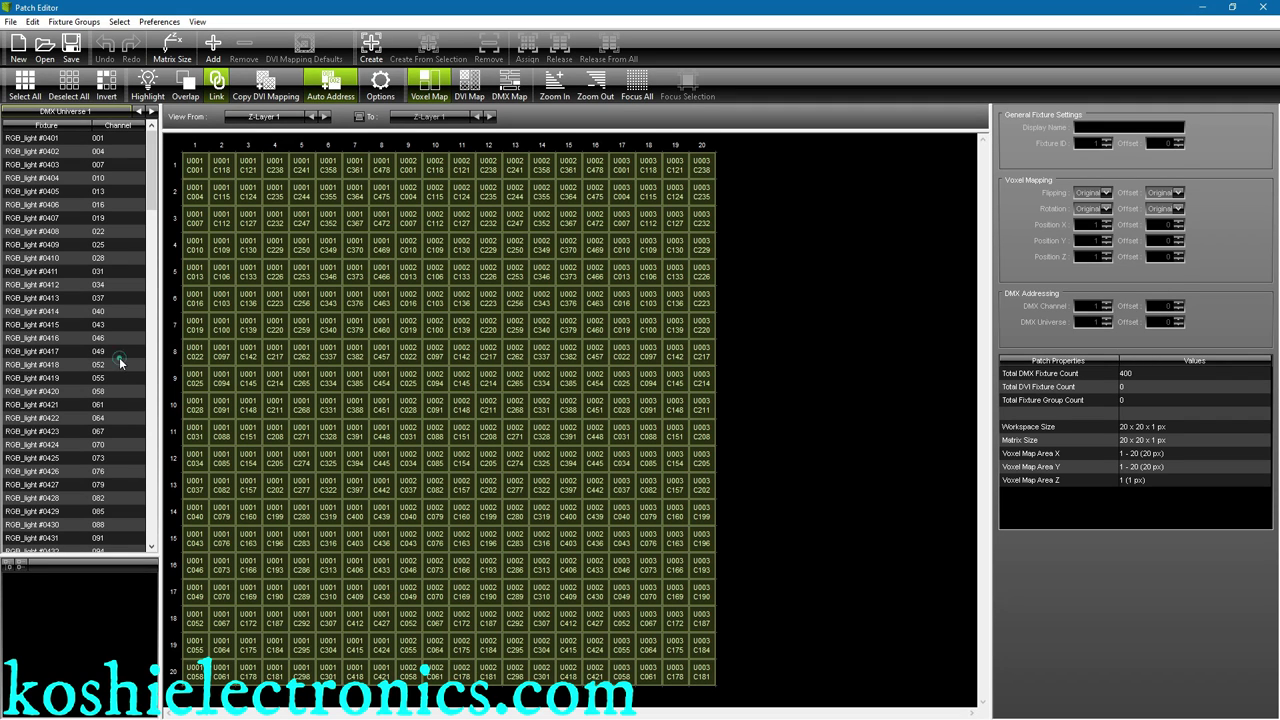
click(120, 364)
key(ctrl+a)
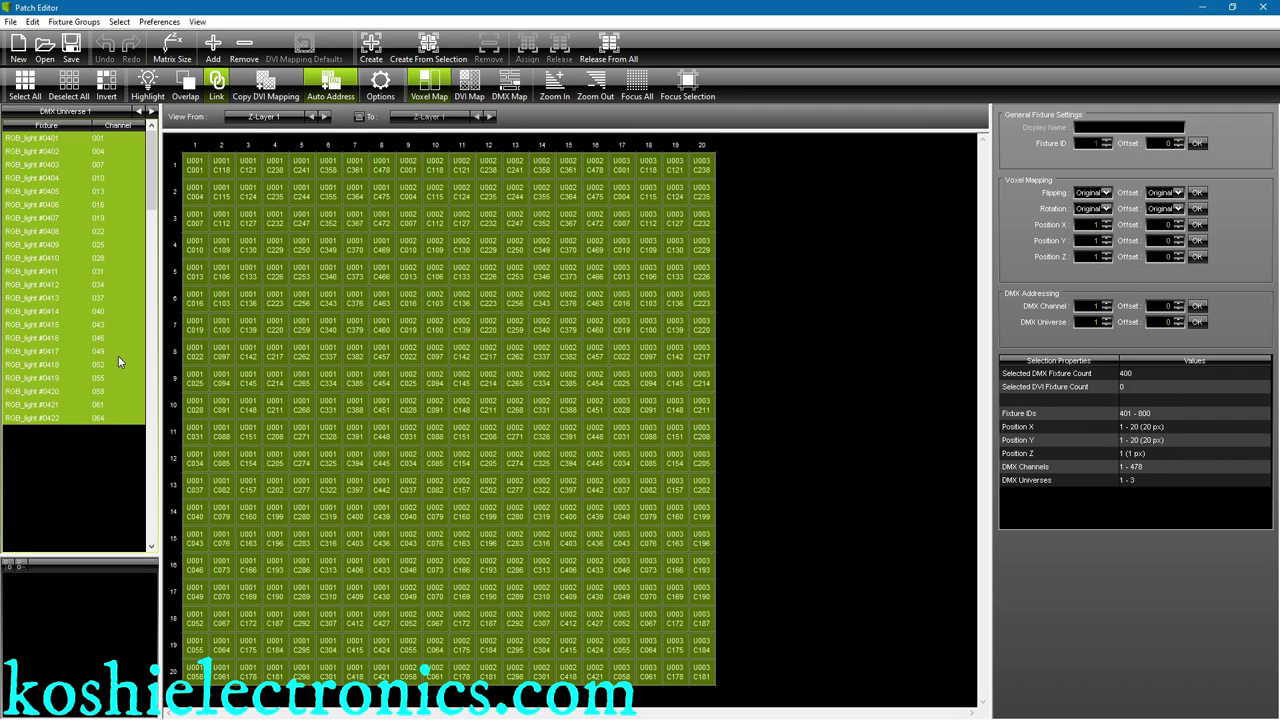
click(244, 50)
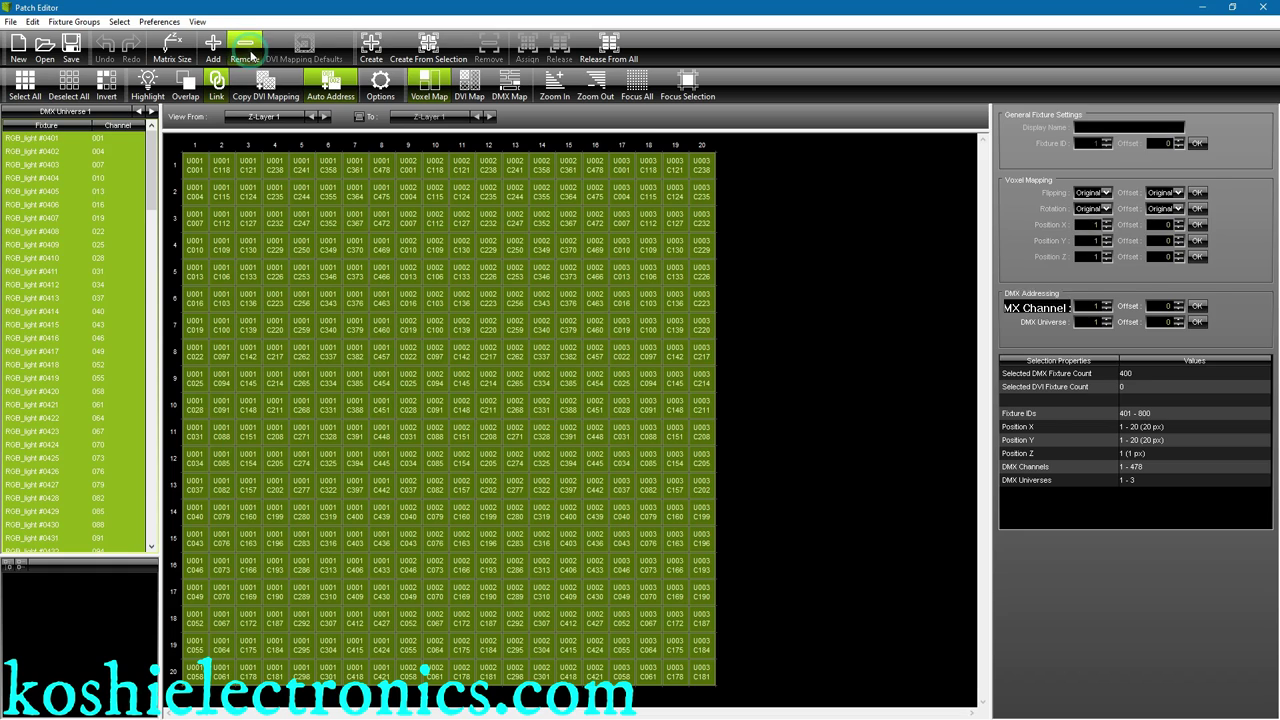
click(172, 50)
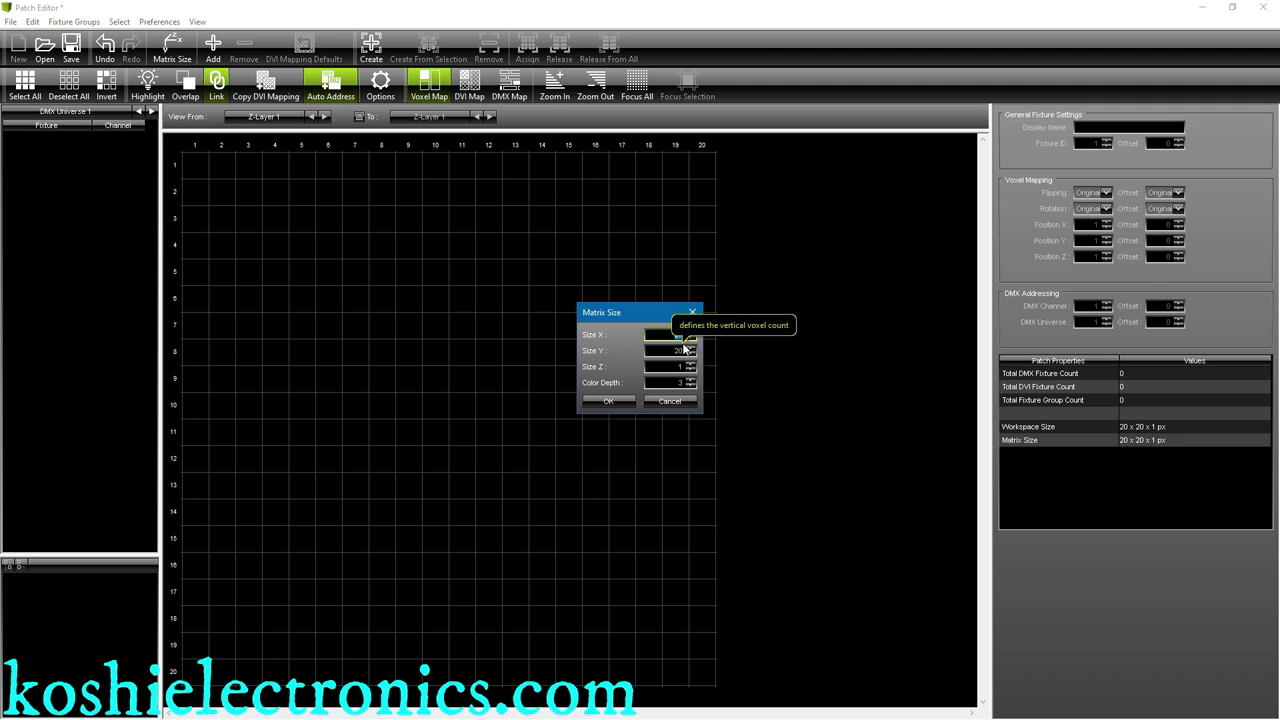
click(620, 401)
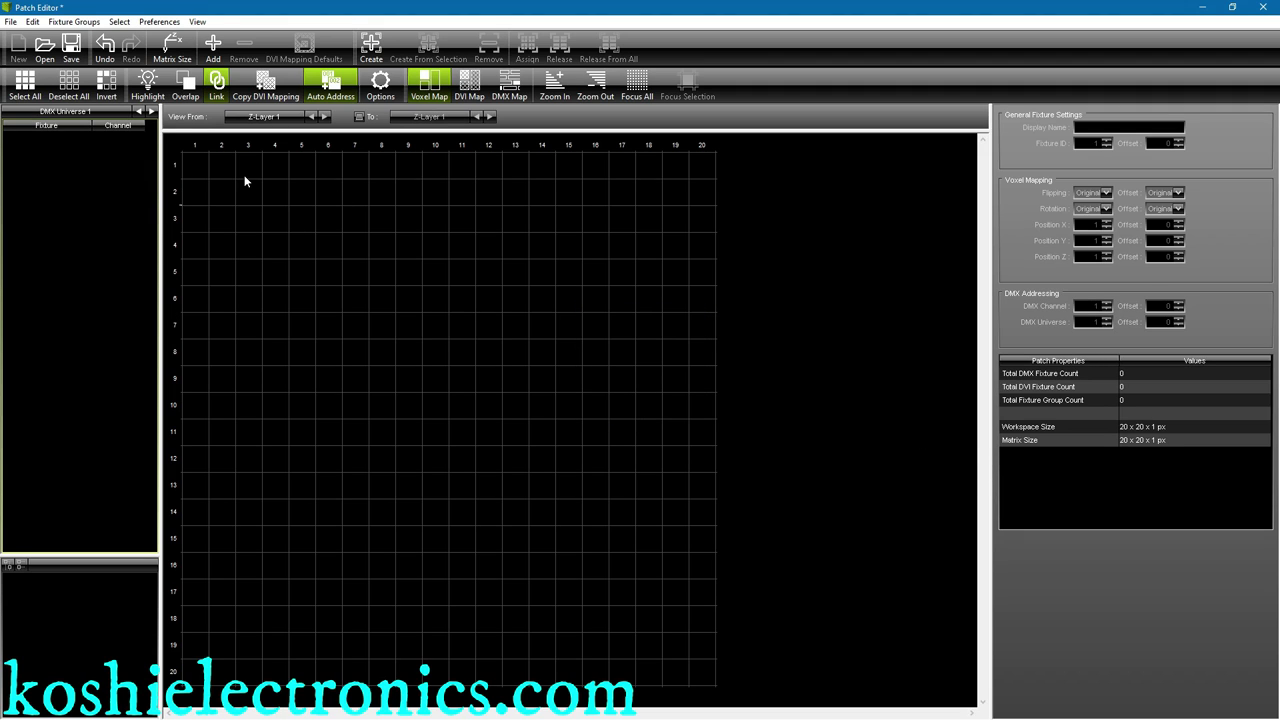
Step: Add an 8 x 20 block of generic RGB 1-pixel DMX fixtures from the top left corner, with vertical orientation and Snake Mode, on universe 1
click(213, 45)
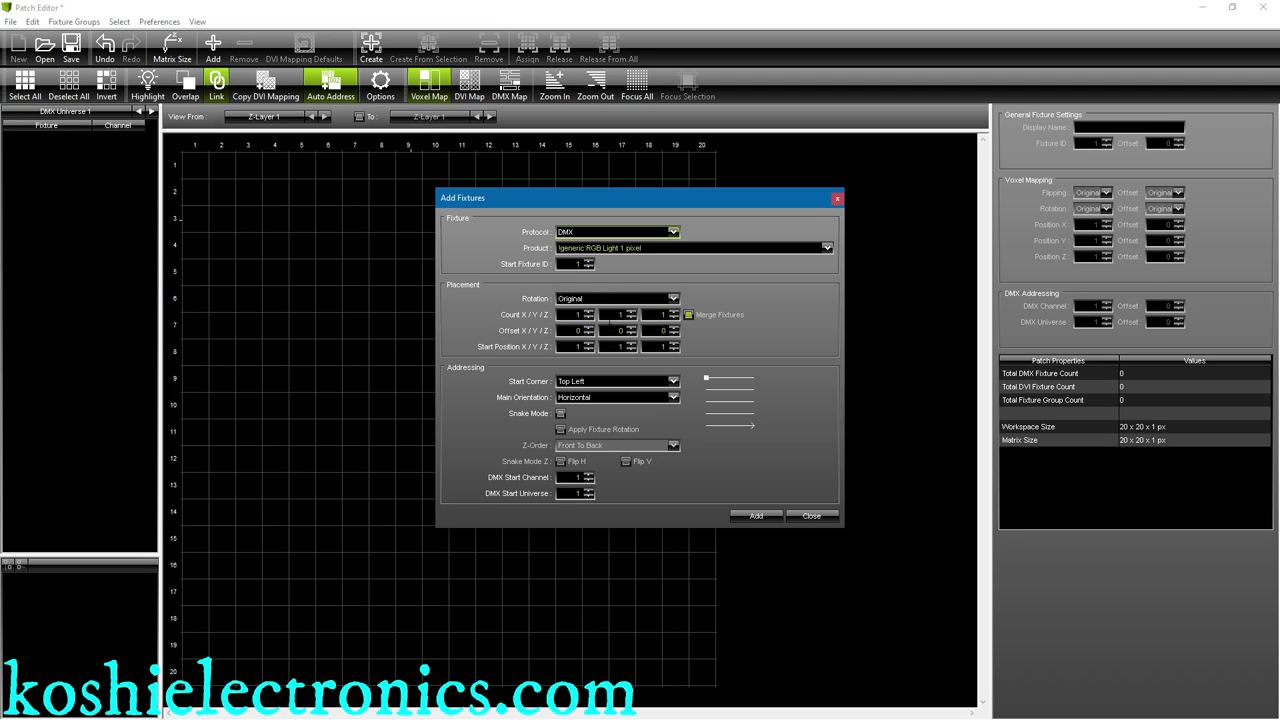
click(588, 314)
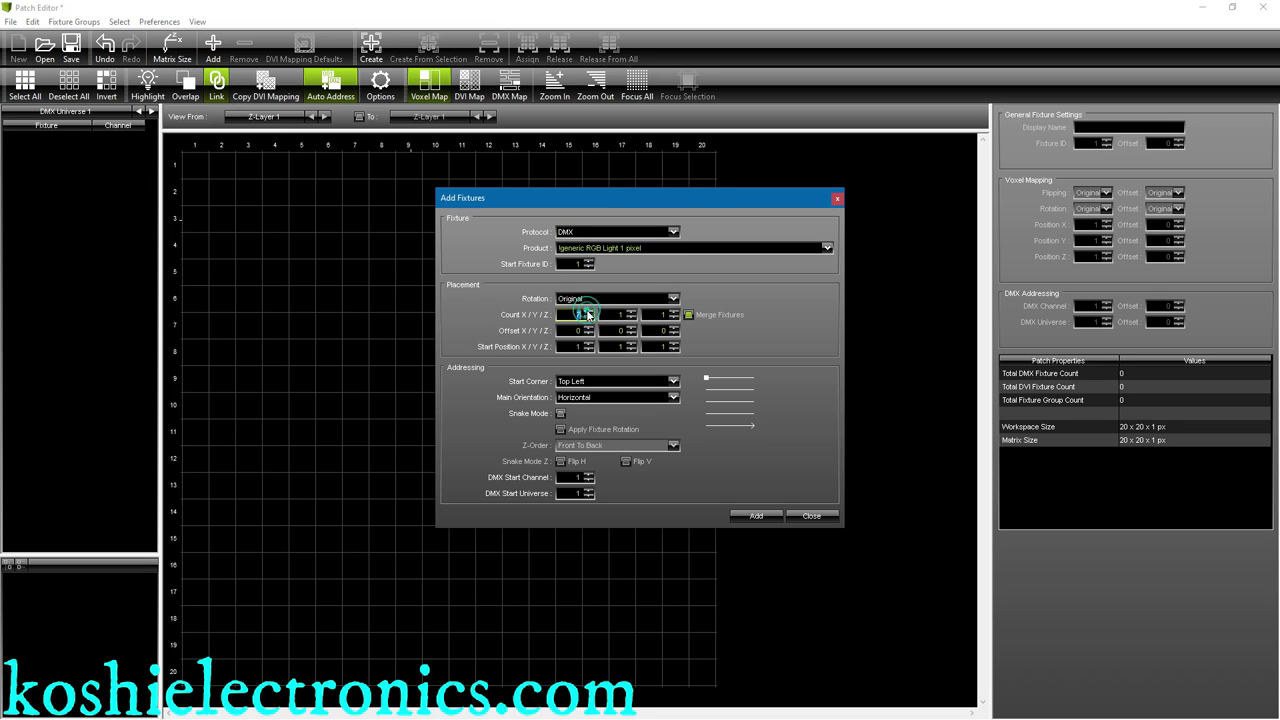
click(589, 311)
click(618, 314)
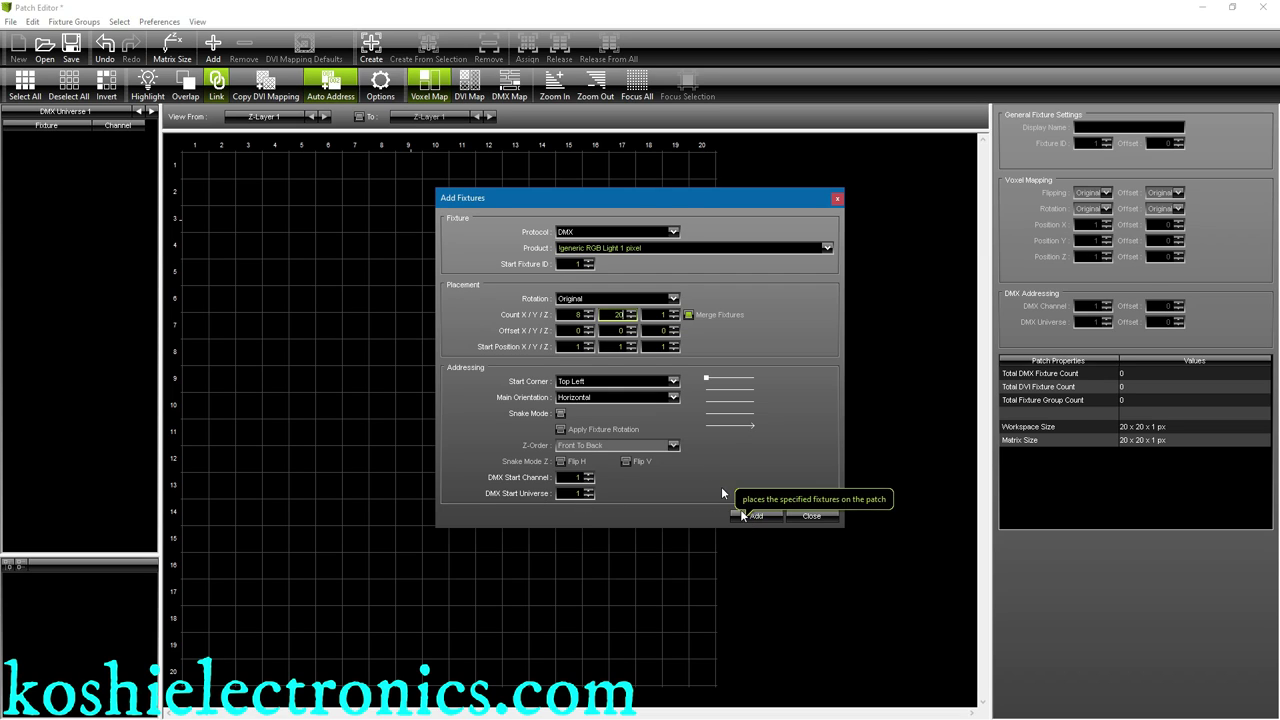
click(560, 414)
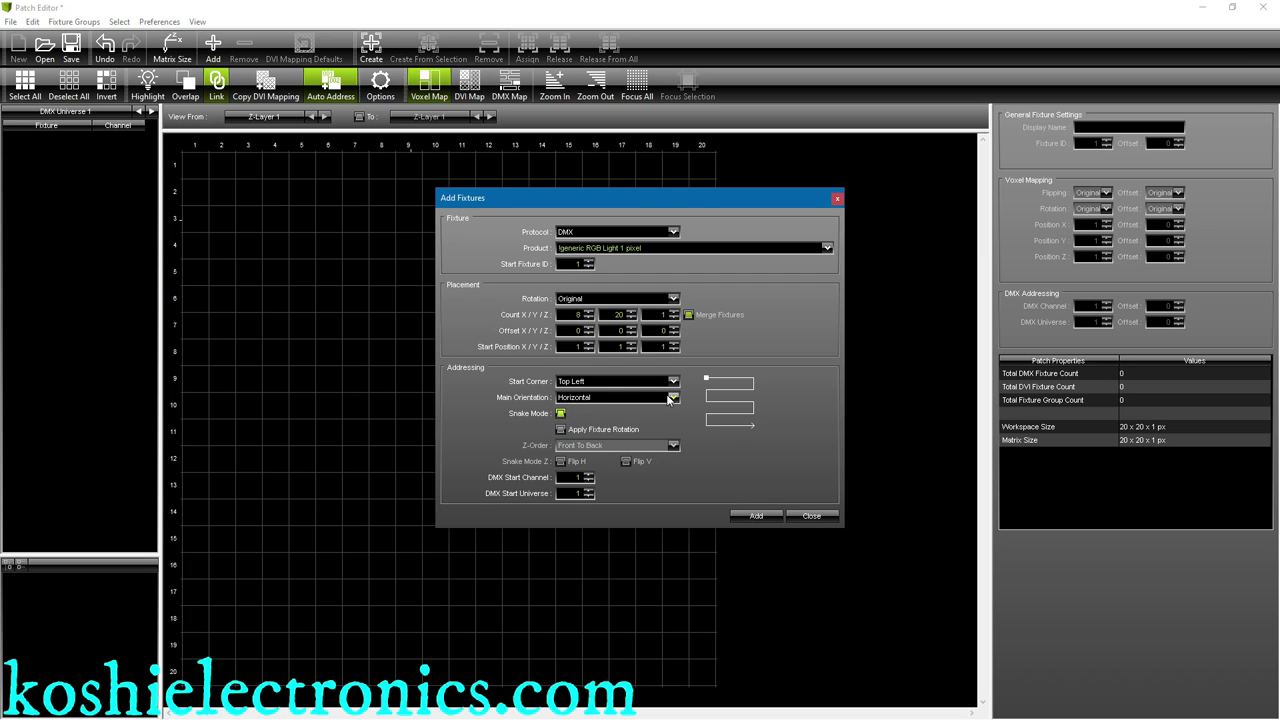
click(672, 397)
click(668, 425)
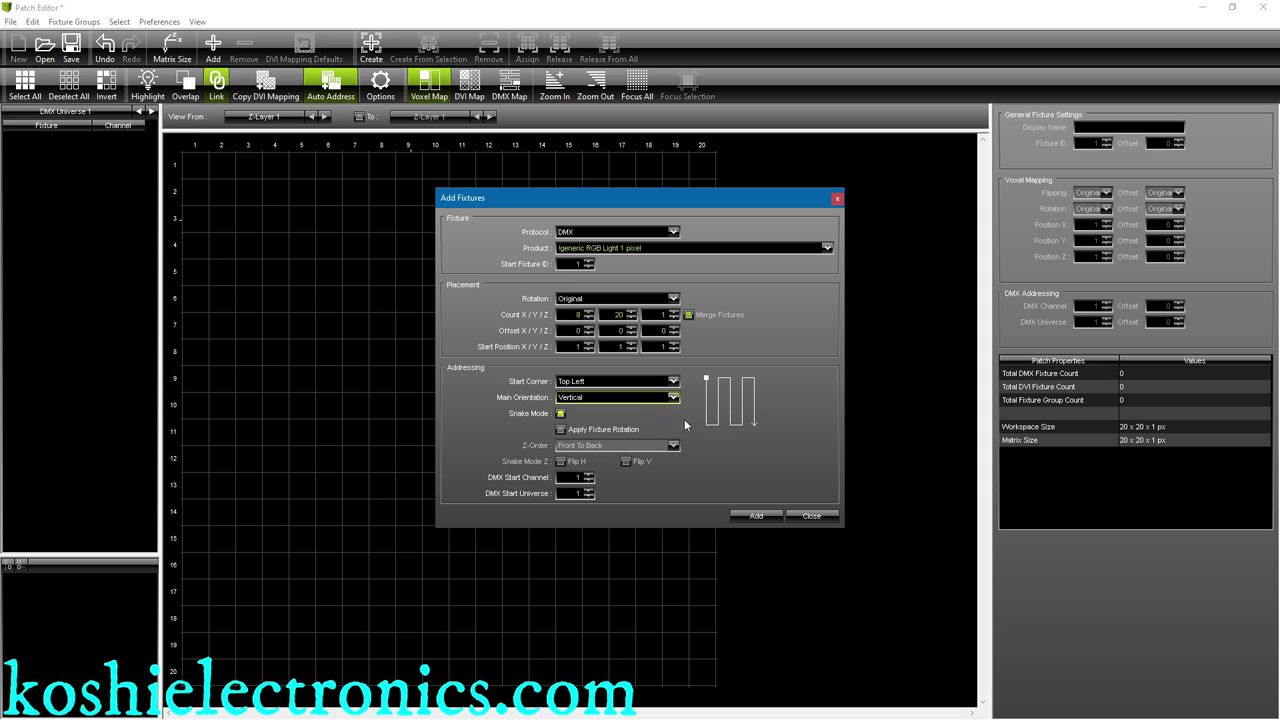
click(757, 516)
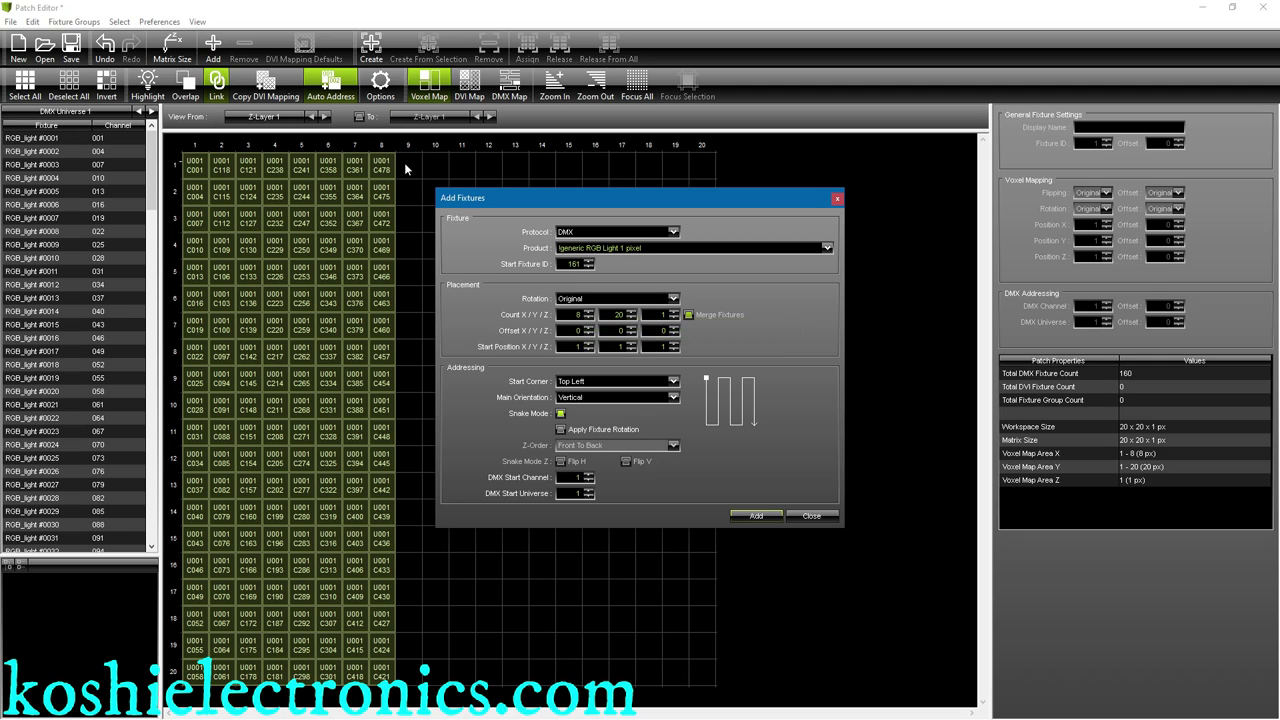
Step: Add a second 8 x 20 fixture block at start position X 9 on DMX start universe 2
click(591, 346)
click(588, 492)
click(741, 517)
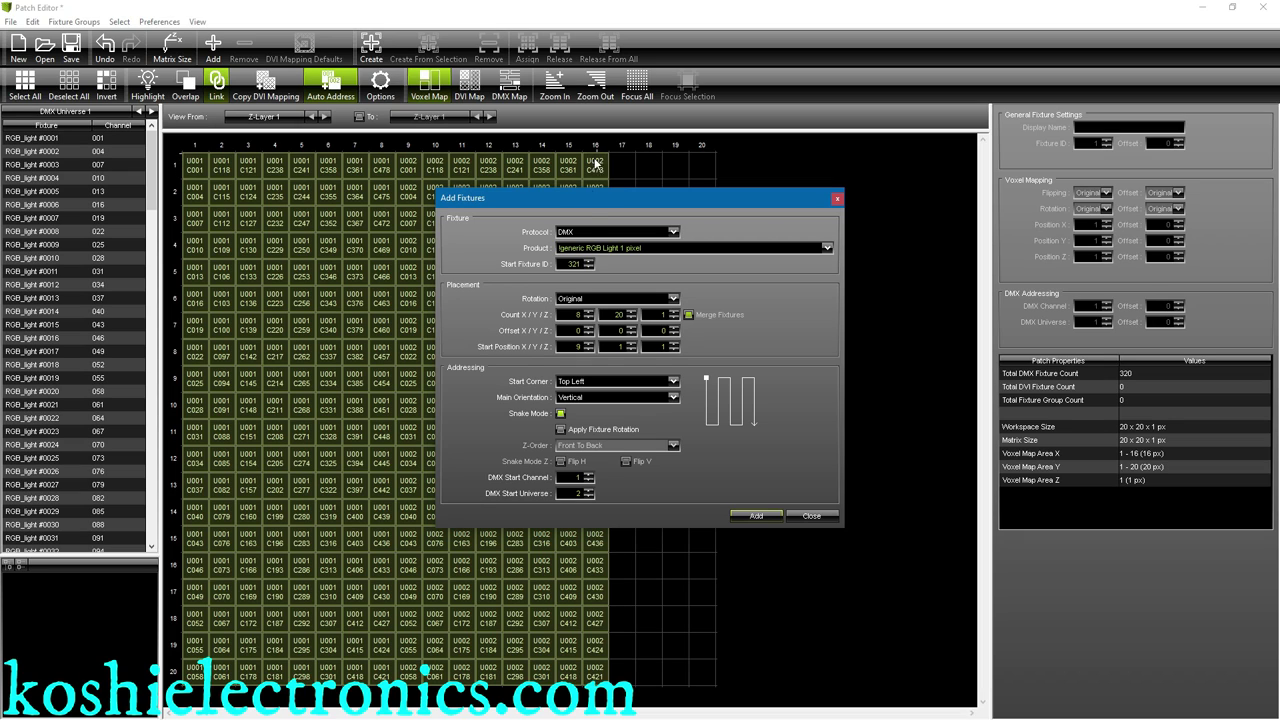
Step: Add a 4 x 20 fixture block at start position X 17 on DMX start universe 3, and close the fixture patching
double_click(588, 318)
double_click(590, 347)
text(17)
click(590, 344)
click(590, 344)
click(590, 344)
click(590, 489)
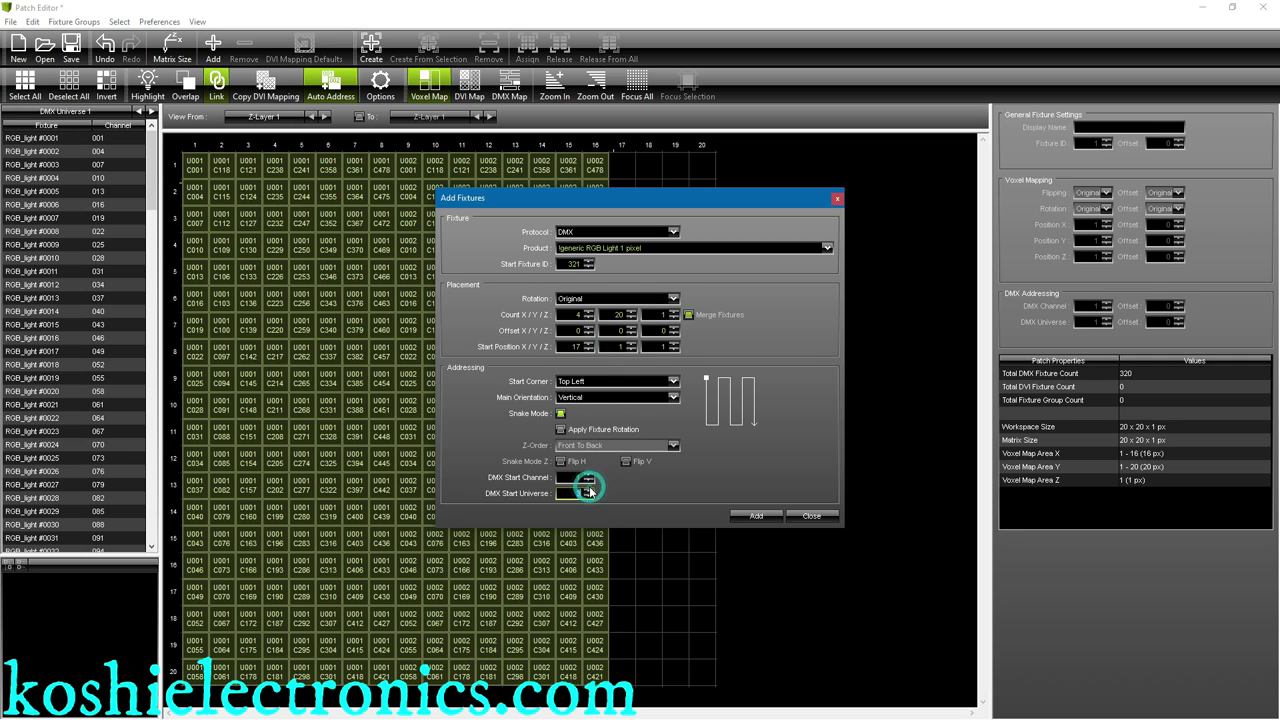
click(759, 517)
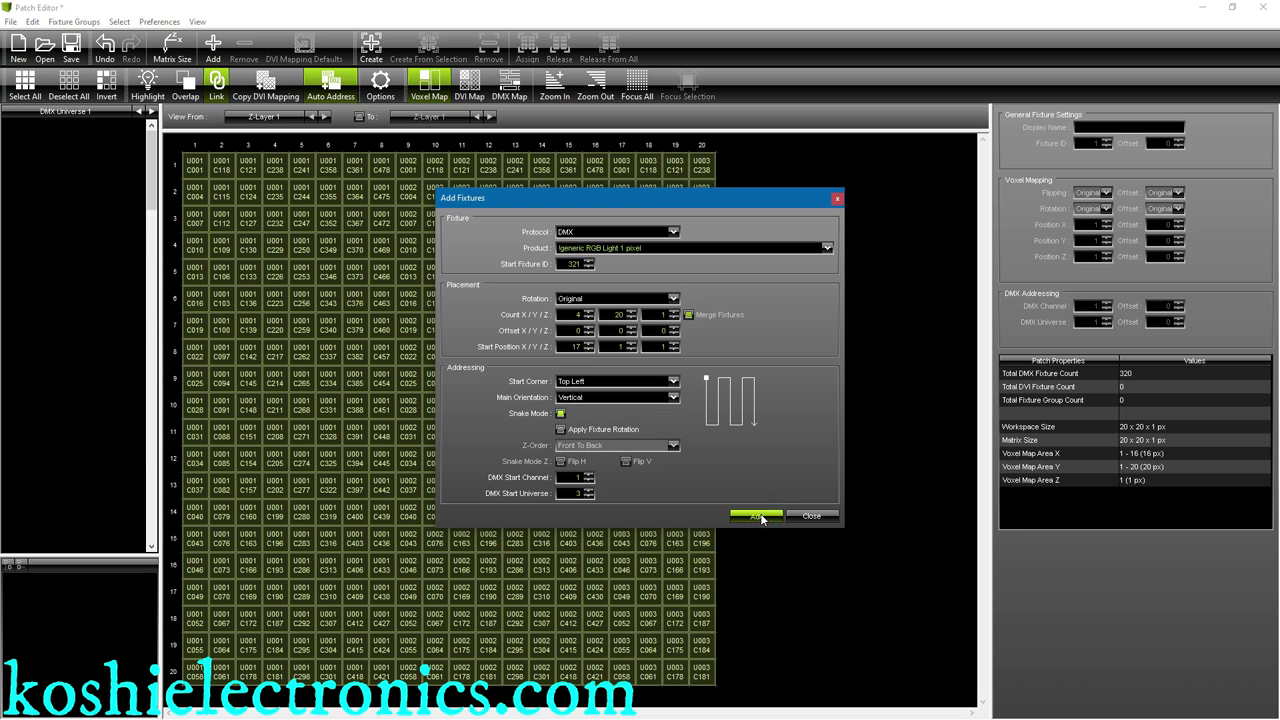
click(800, 518)
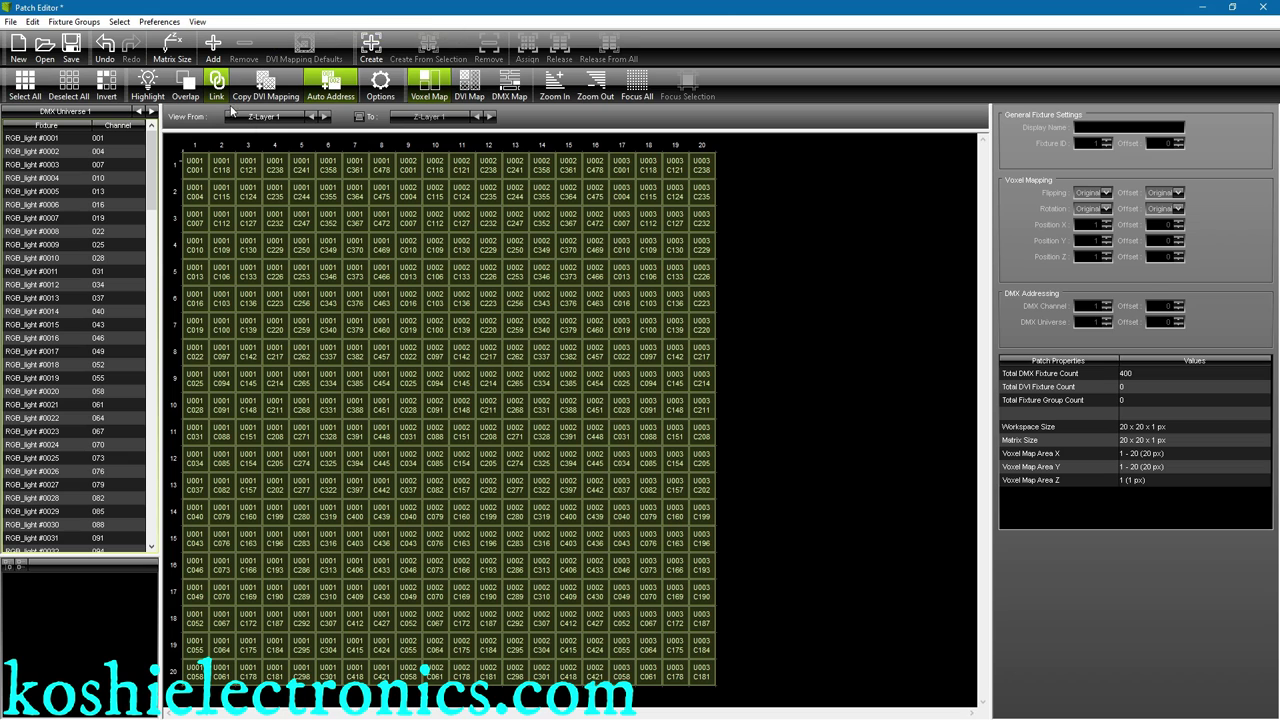
click(1263, 7)
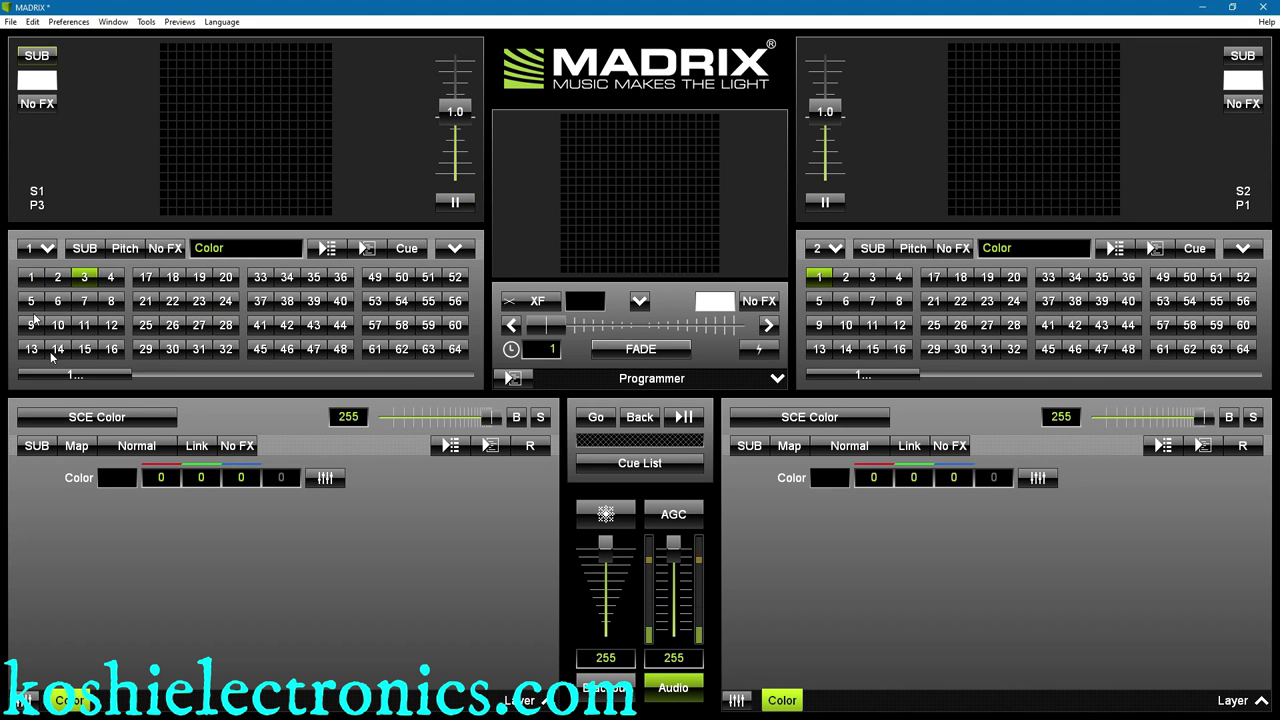
Step: Try the SCE Fill Drops and SCE Clouds effects on the layer of storage 1
click(90, 418)
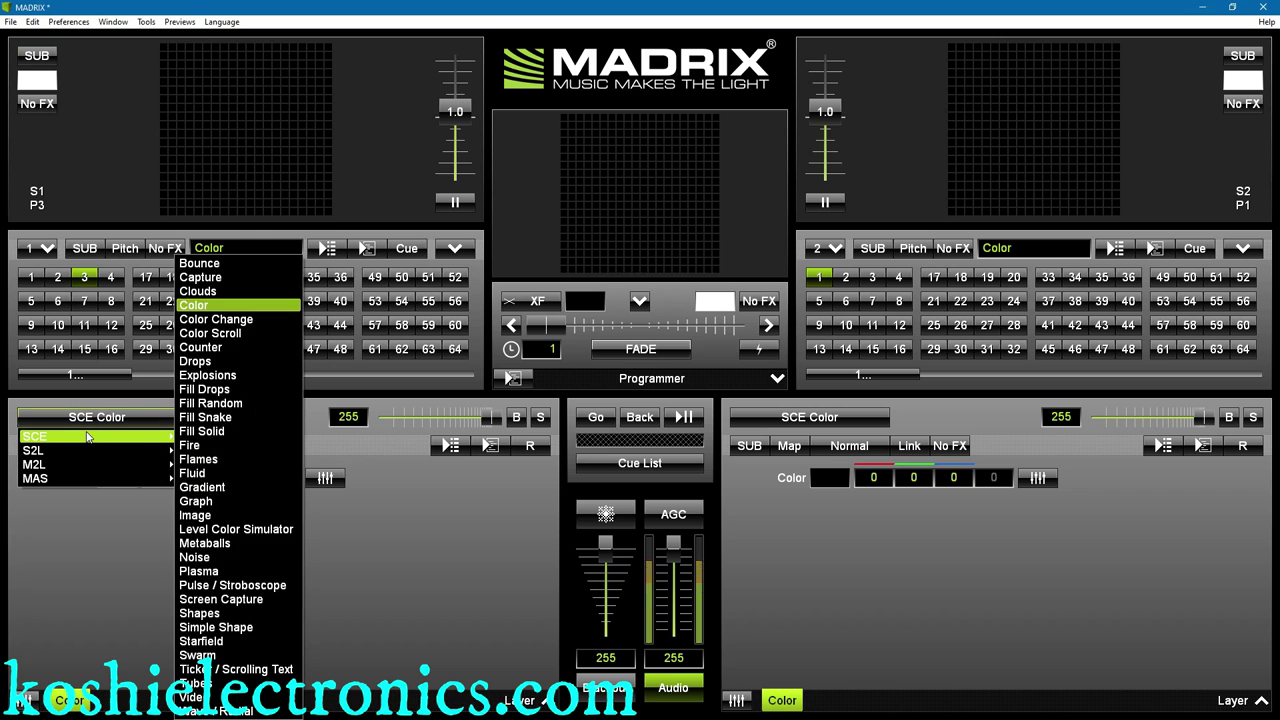
mouse_move(145, 440)
click(206, 389)
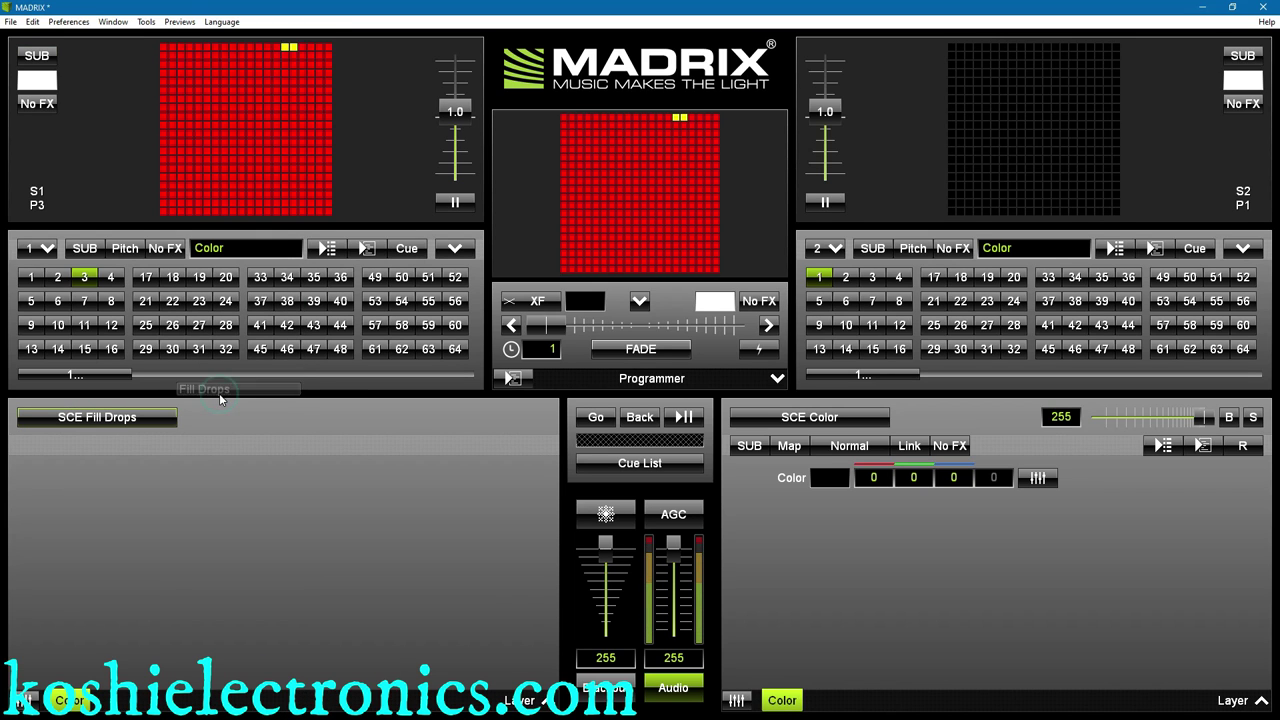
click(157, 423)
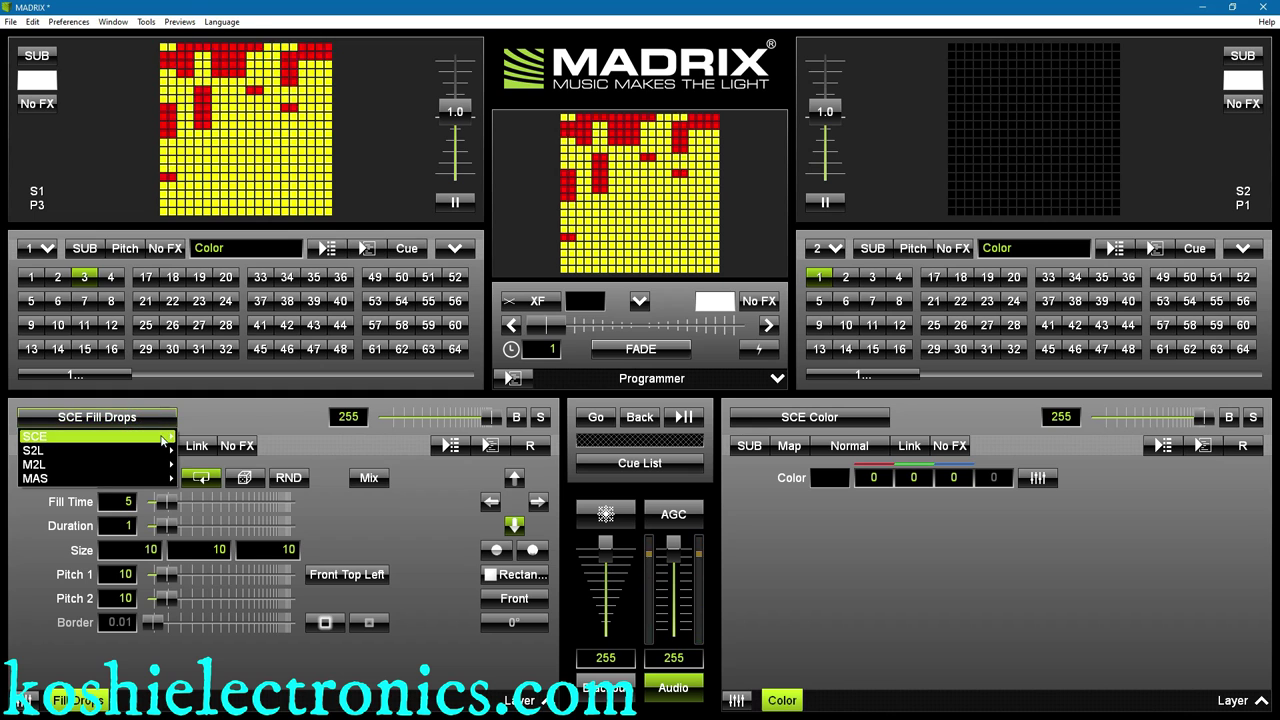
click(210, 296)
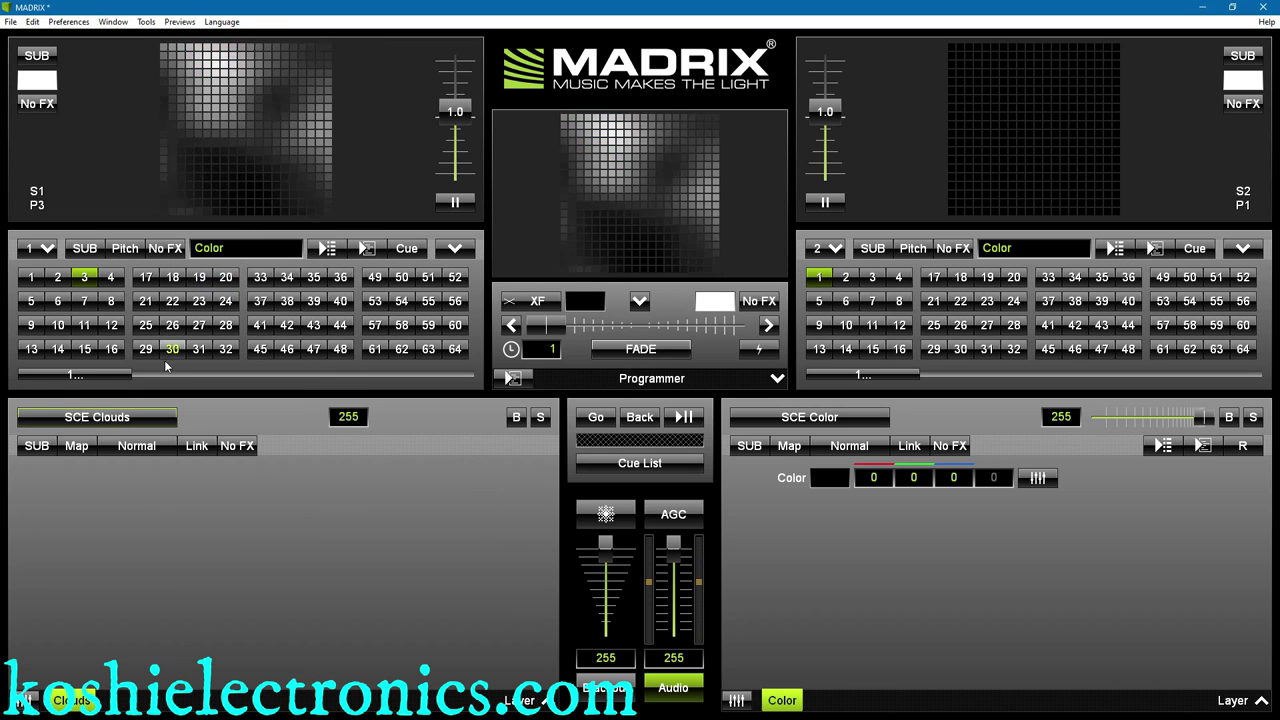
Step: Apply the SCE Fire effect to the storage 1 layer and add dark gradient color stops at positions 0.59 and 0.15
click(165, 418)
mouse_move(171, 438)
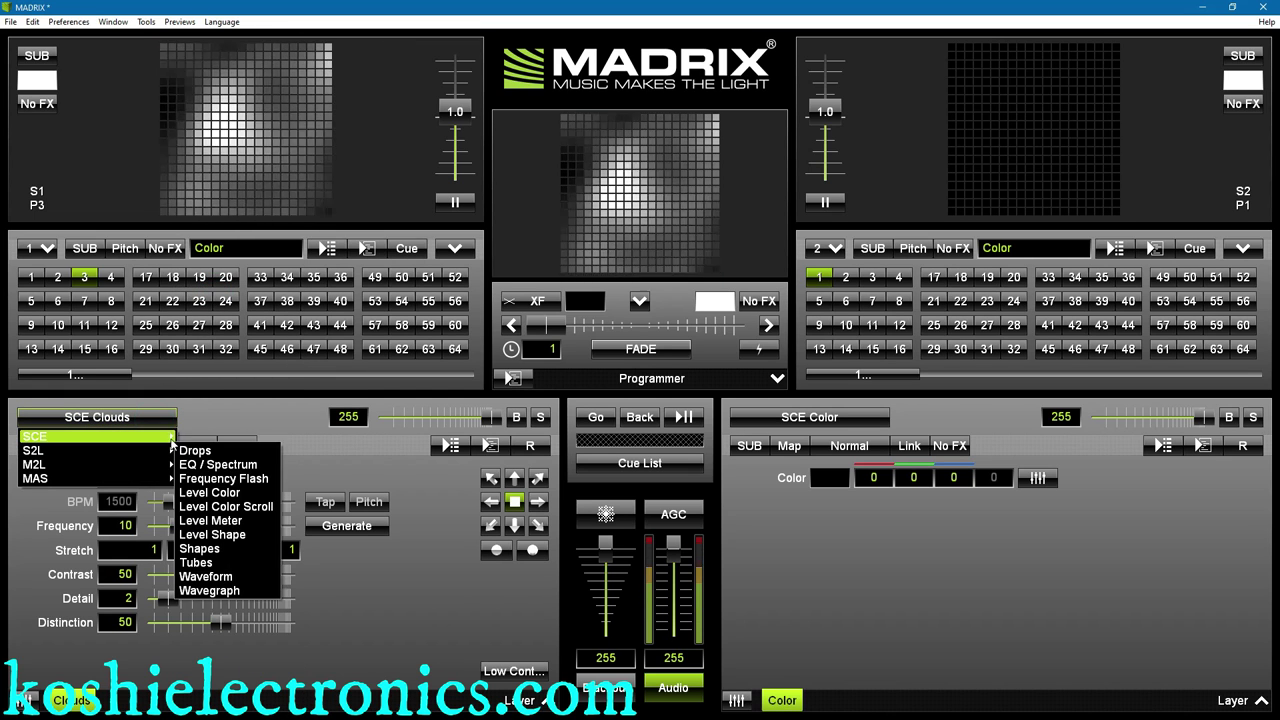
click(204, 449)
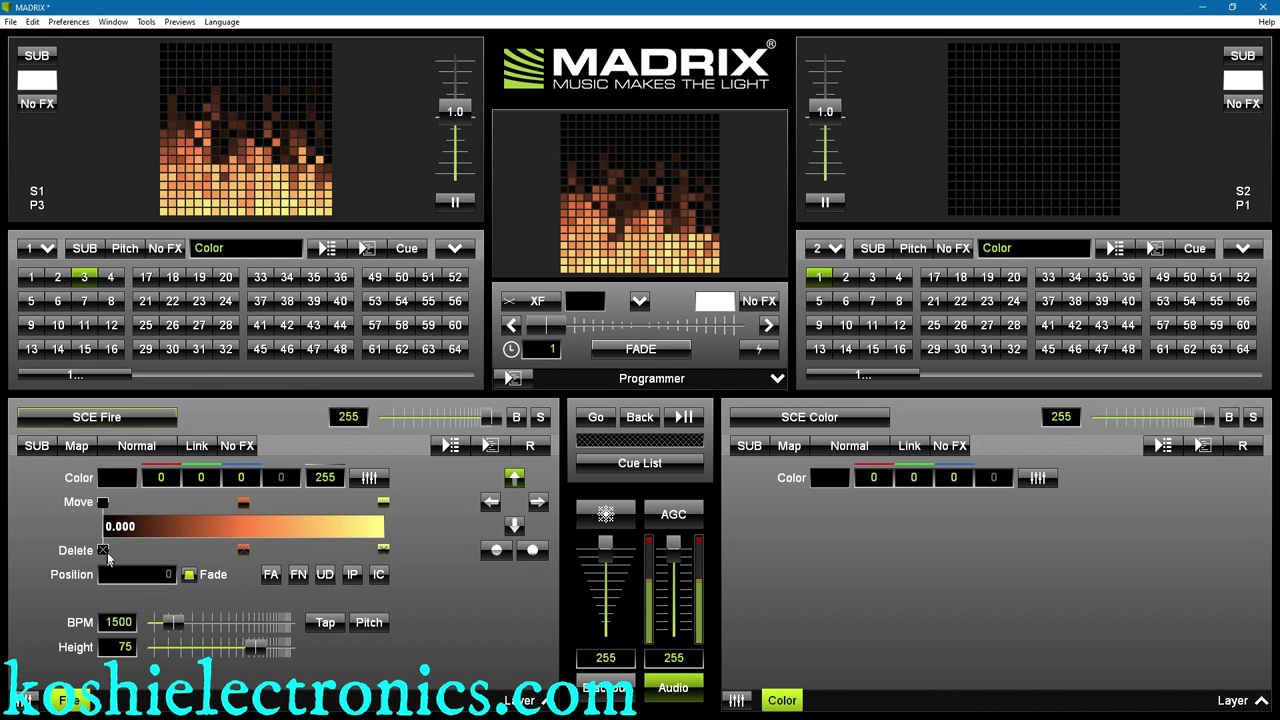
drag(108, 526, 268, 530)
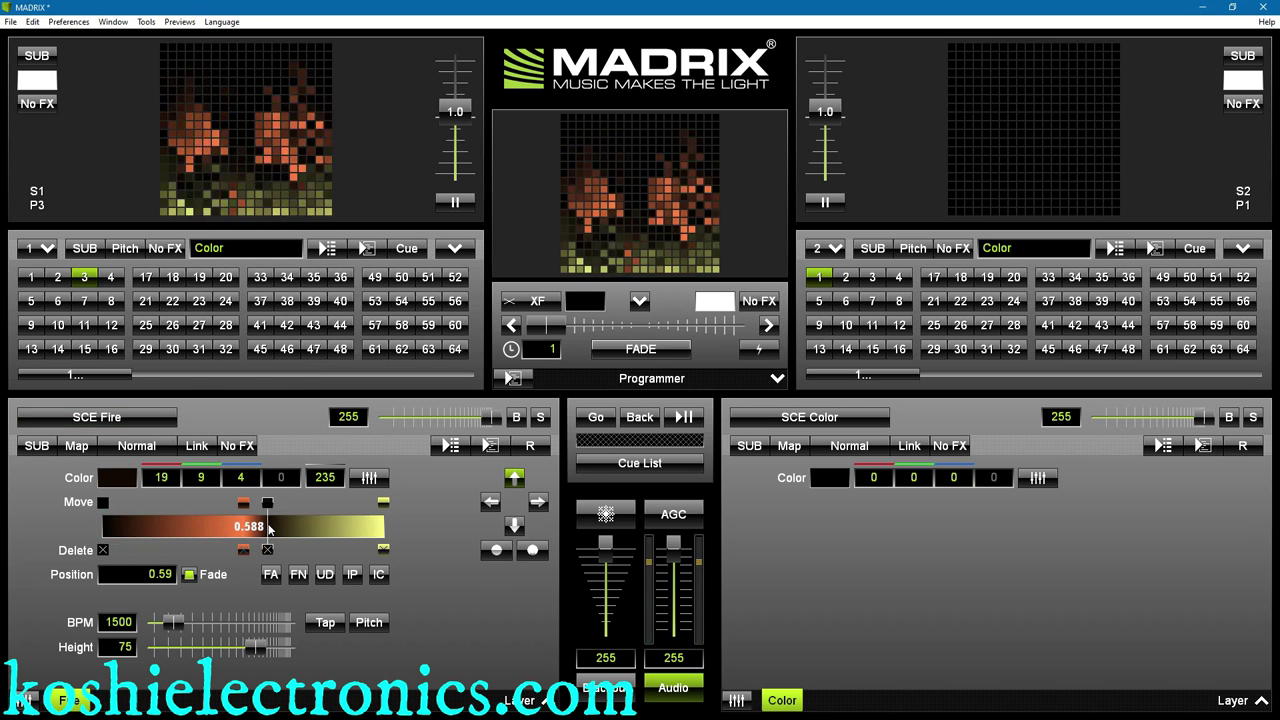
drag(108, 526, 147, 527)
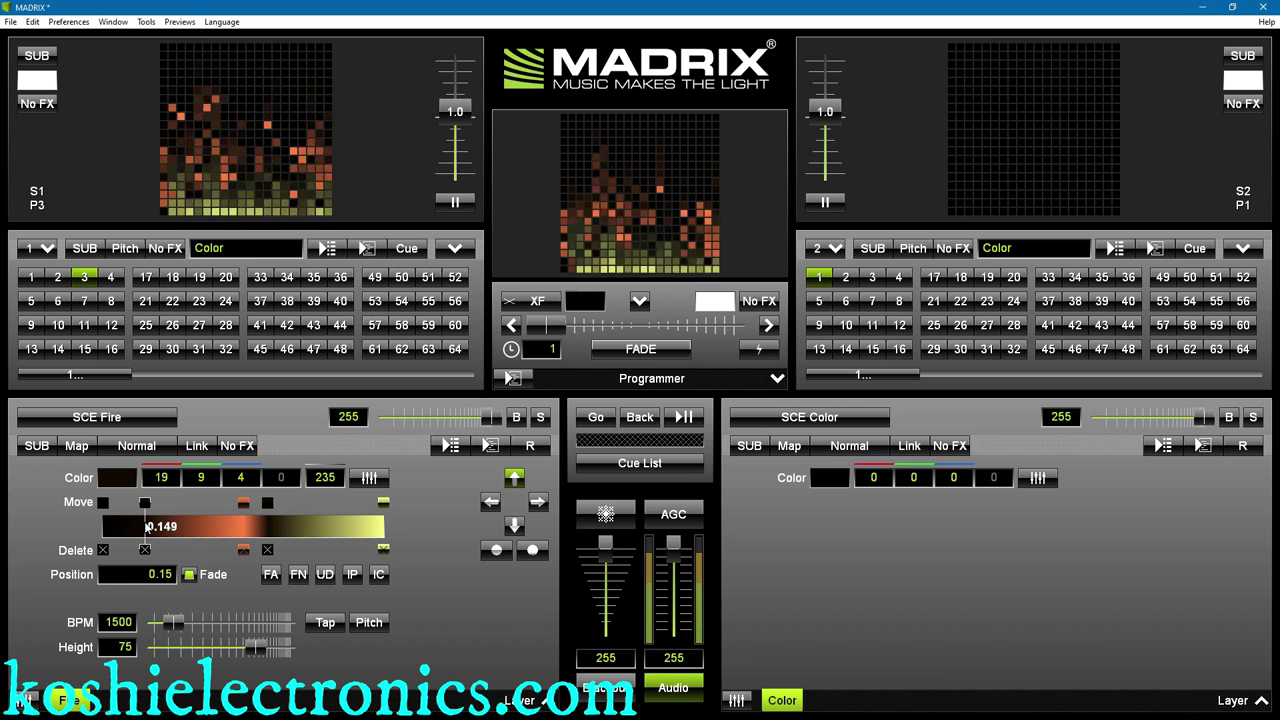
Step: Switch the storage 1 layer to the SCE Color Change effect and raise its speed to 728 BPM
click(97, 417)
mouse_move(140, 437)
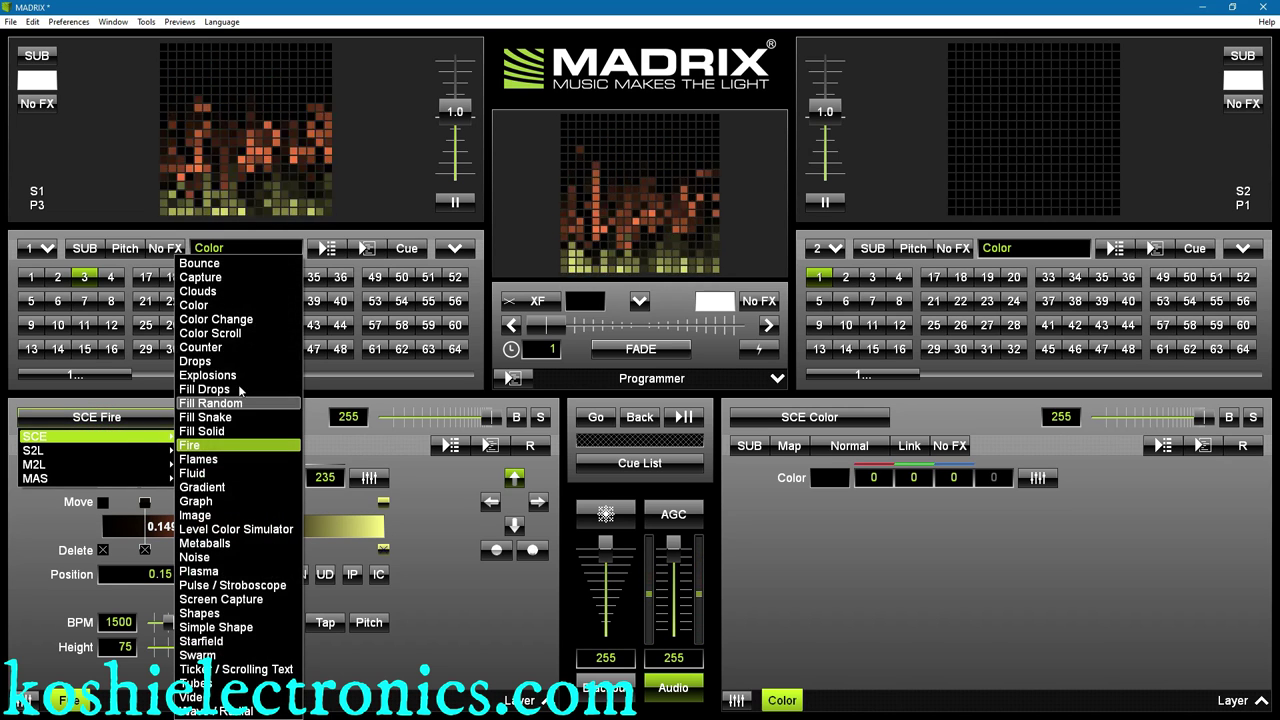
click(244, 320)
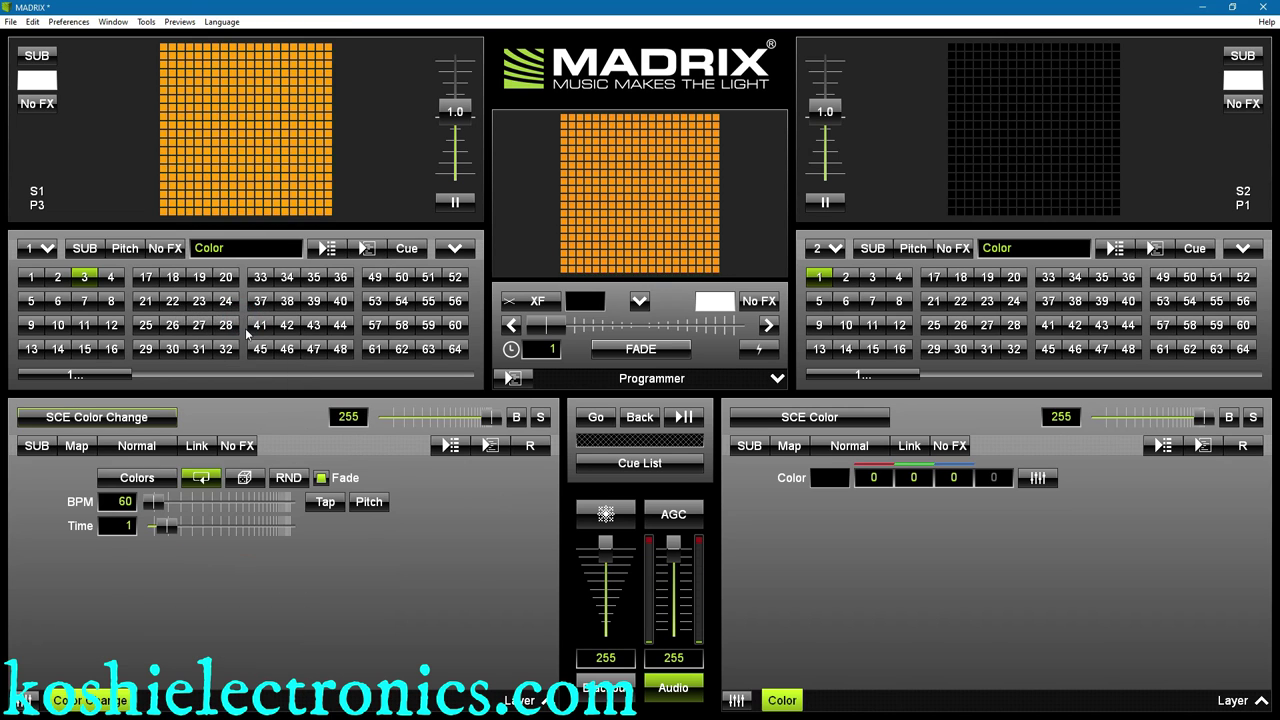
mouse_move(155, 505)
mouse_down()
mouse_move(231, 511)
mouse_move(160, 505)
mouse_up()
Step: Switch the storage 1 layer to the sound-driven S2L EQ / Spectrum effect
click(97, 417)
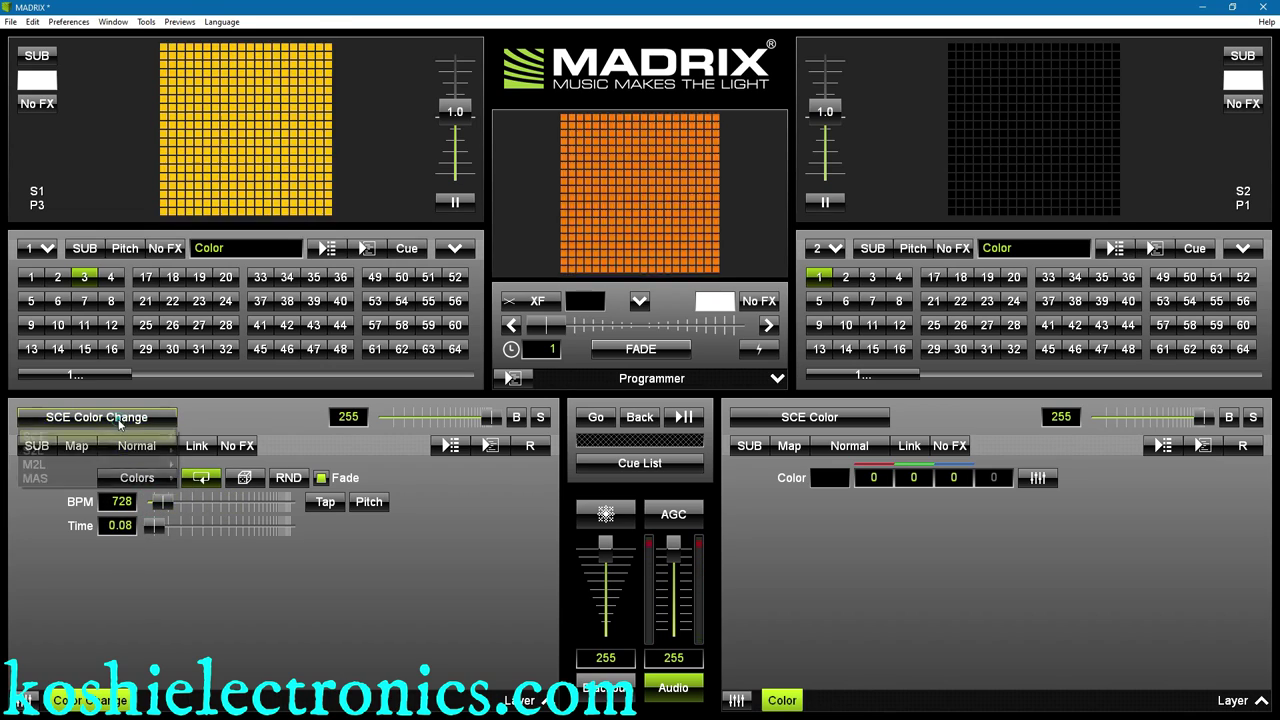
mouse_move(120, 452)
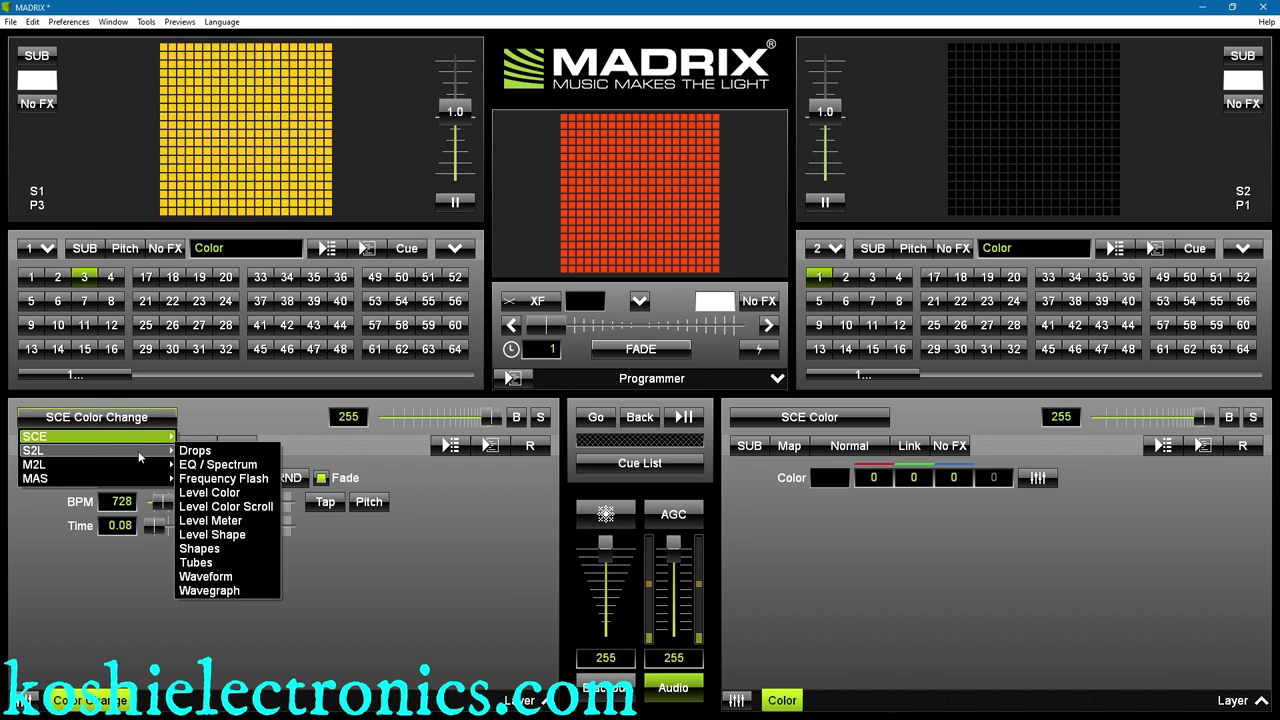
click(213, 466)
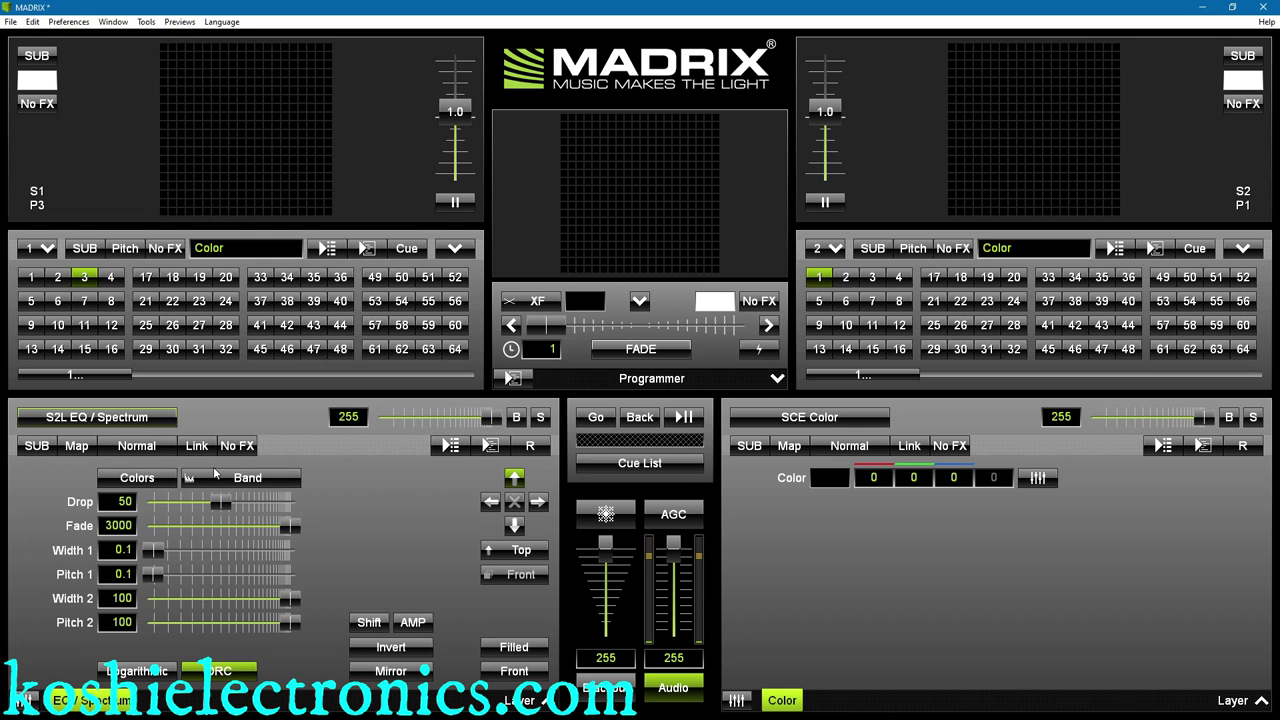
Step: Try the music-driven M2L Drops effect on the storage 1 layer
click(96, 417)
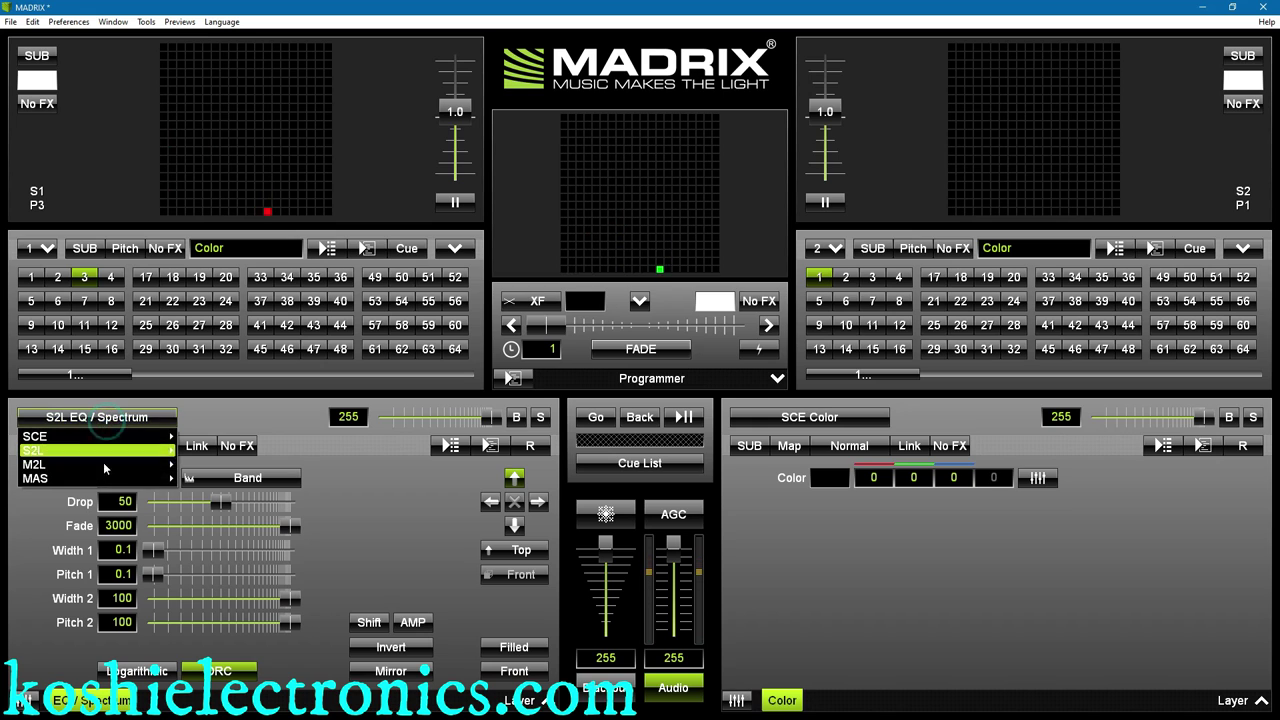
mouse_move(103, 463)
click(205, 492)
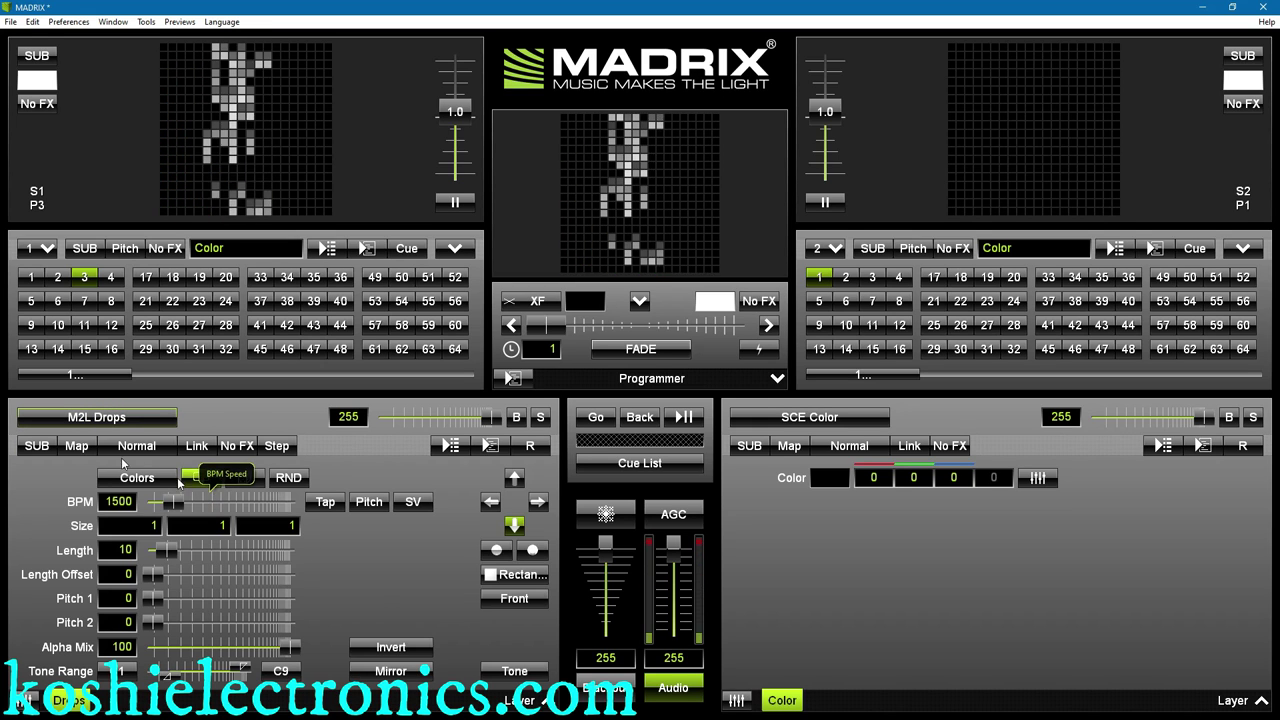
Step: Apply the M2L Shapes effect to the storage 1 layer
click(110, 418)
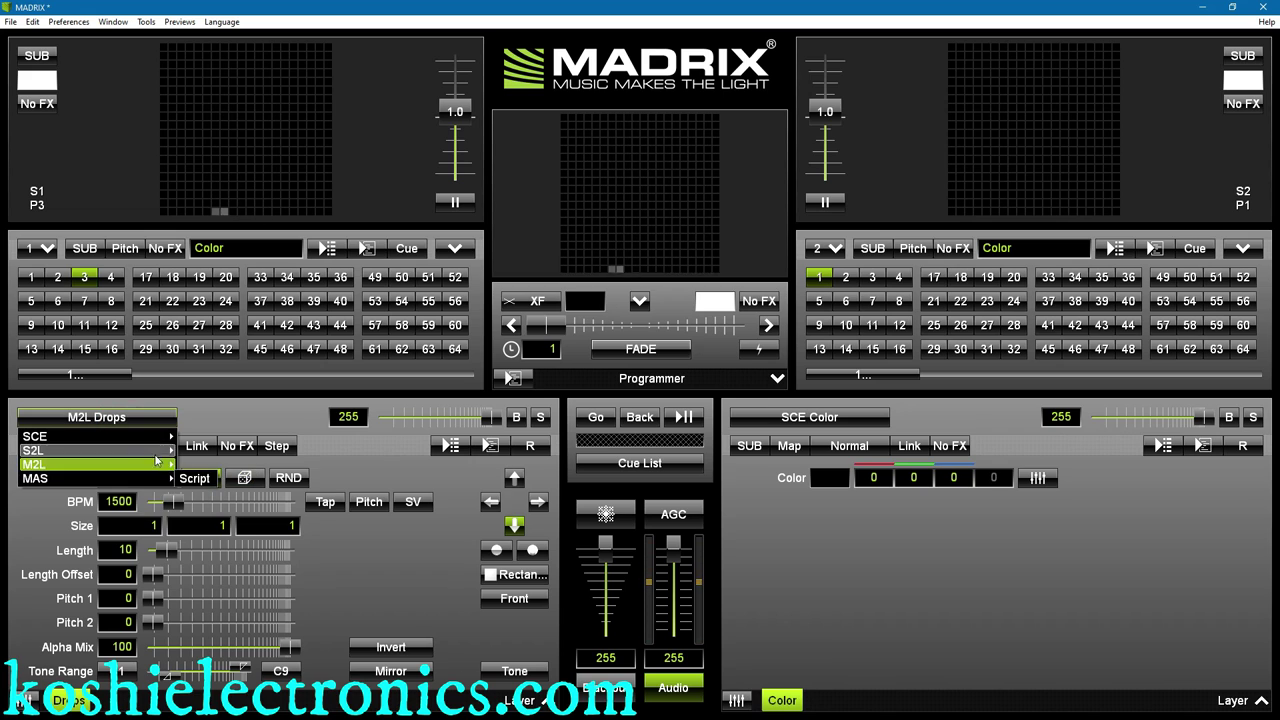
mouse_move(175, 467)
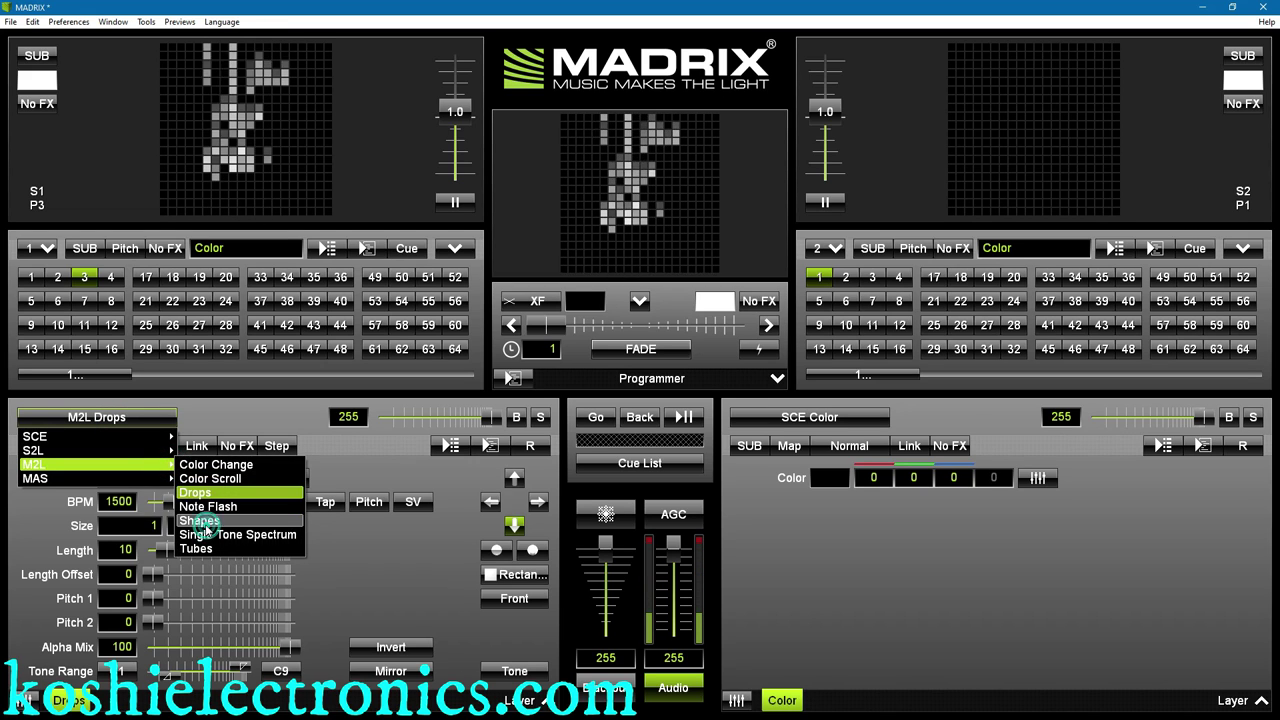
click(205, 522)
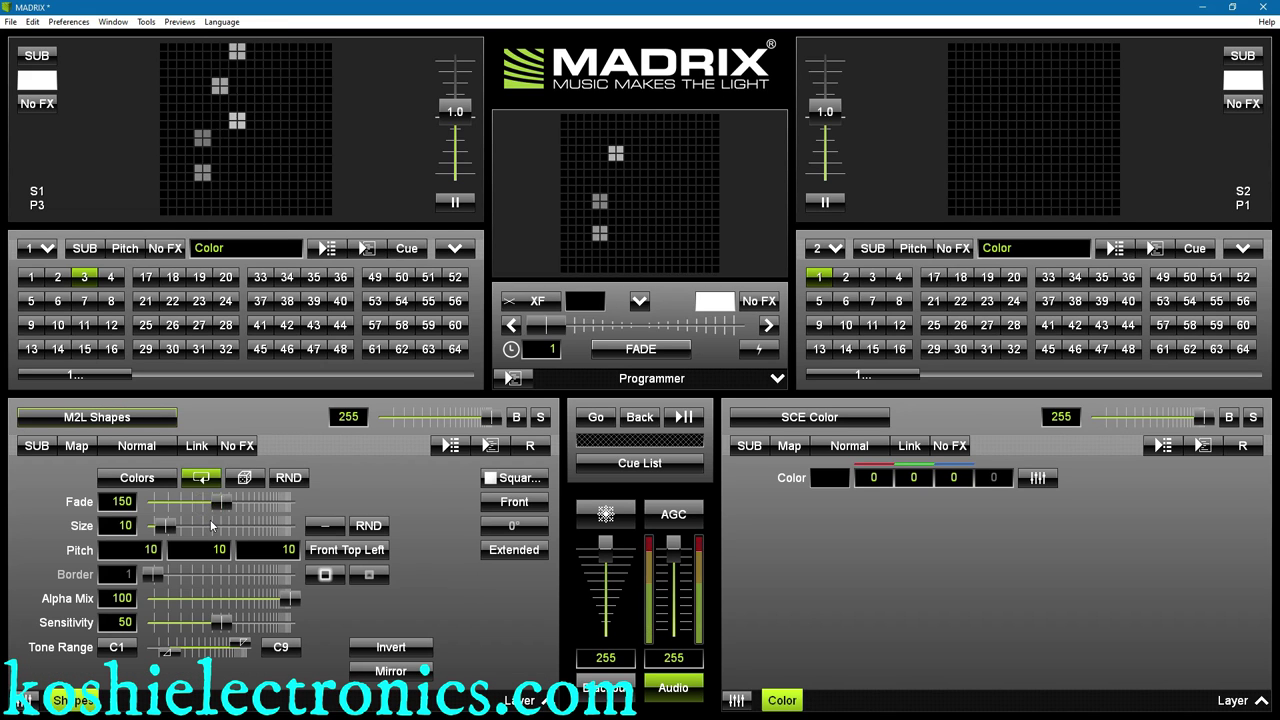
Step: Try the music-driven M2L Single Tone Spectrum effect on the storage 1 layer
click(97, 417)
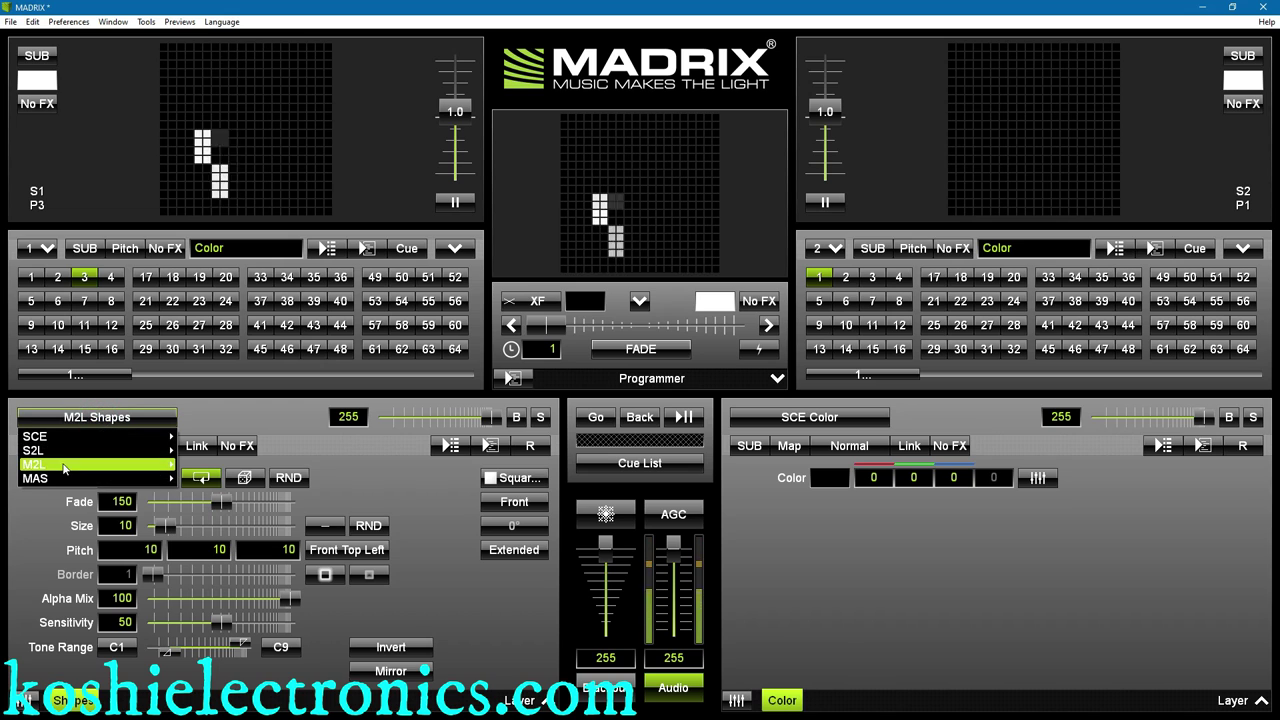
mouse_move(63, 474)
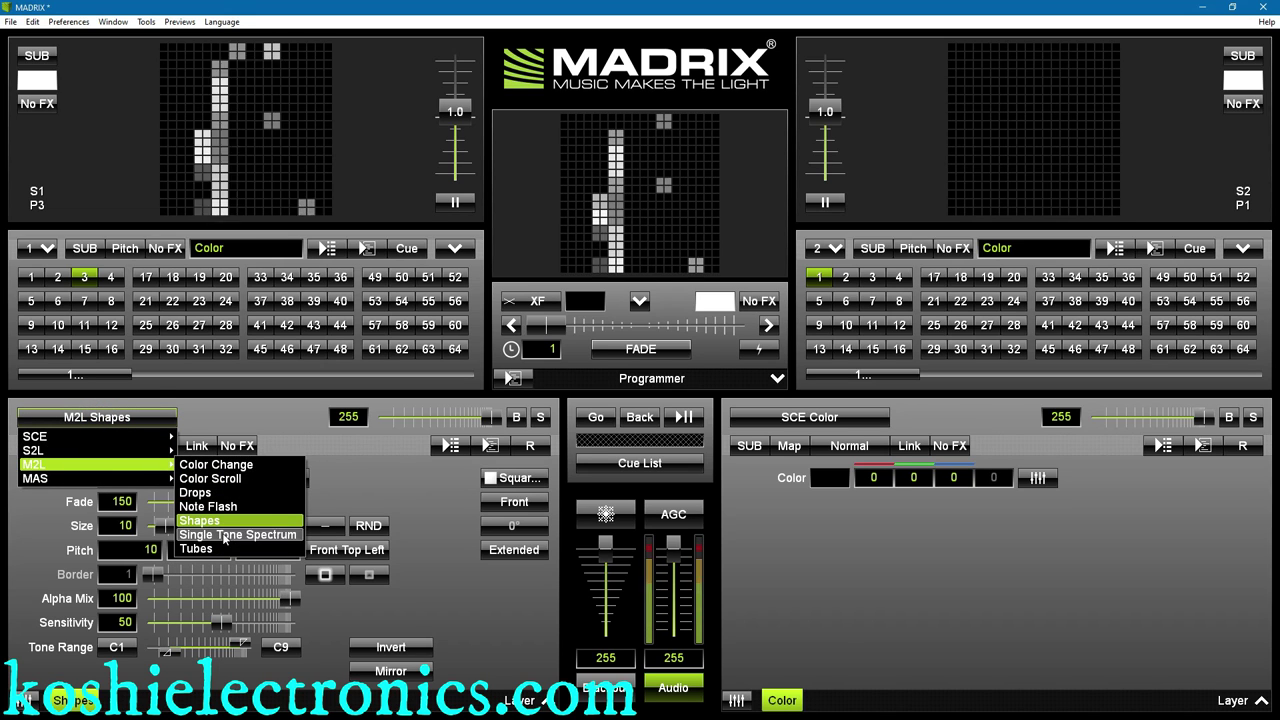
click(224, 530)
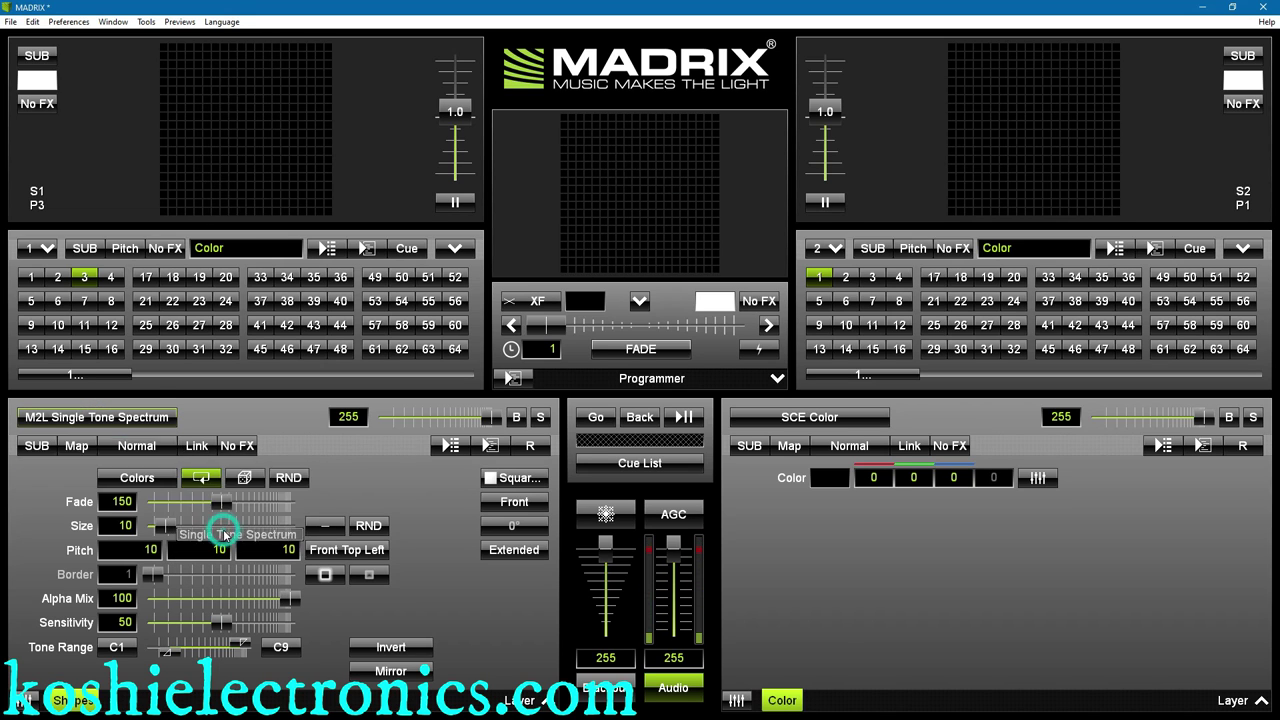
Step: Try the SCE Fill Solid effect on the storage 1 layer
click(80, 418)
mouse_move(78, 436)
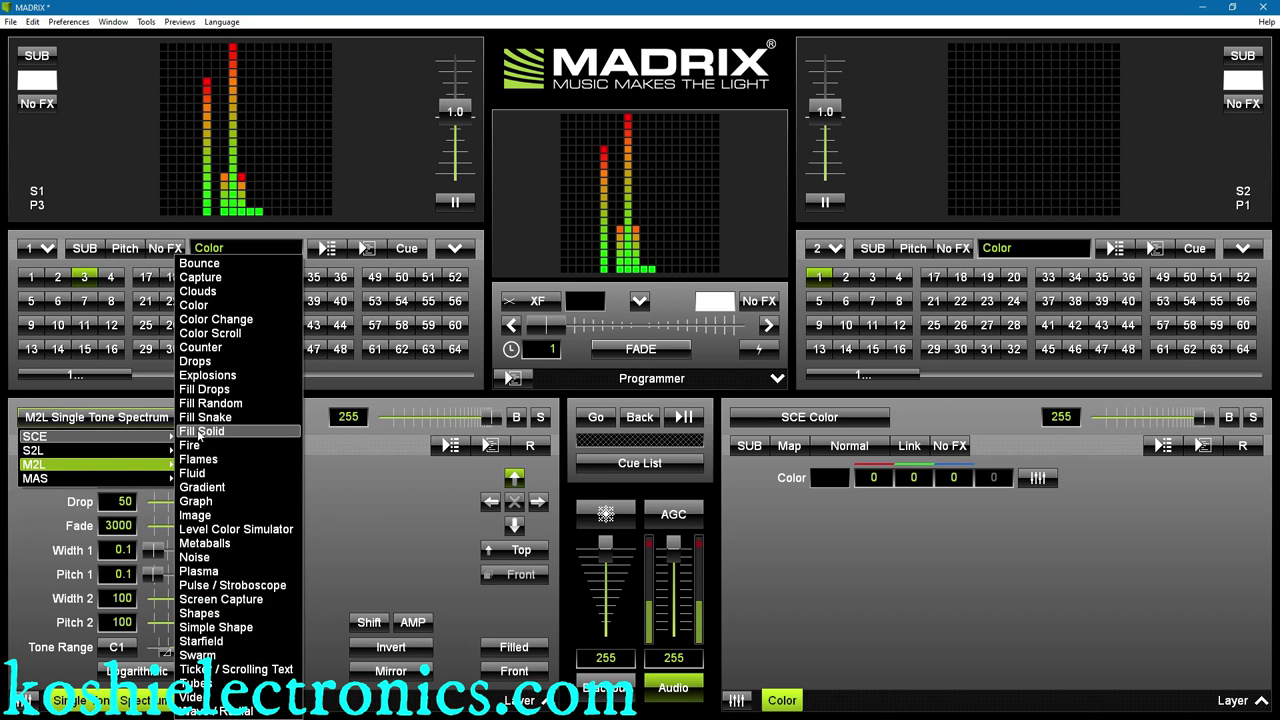
click(200, 432)
Step: Switch the storage 1 layer to the SCE Explosions effect and set its mode to Fireworks
click(130, 418)
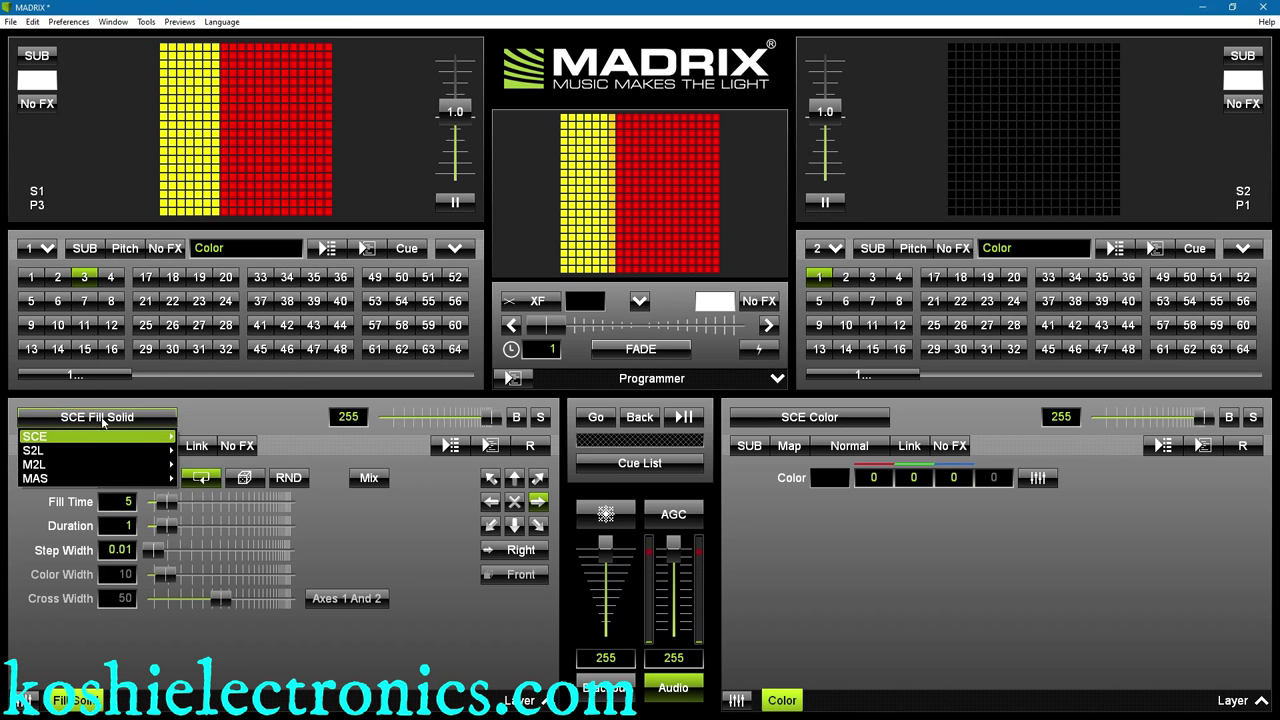
mouse_move(150, 437)
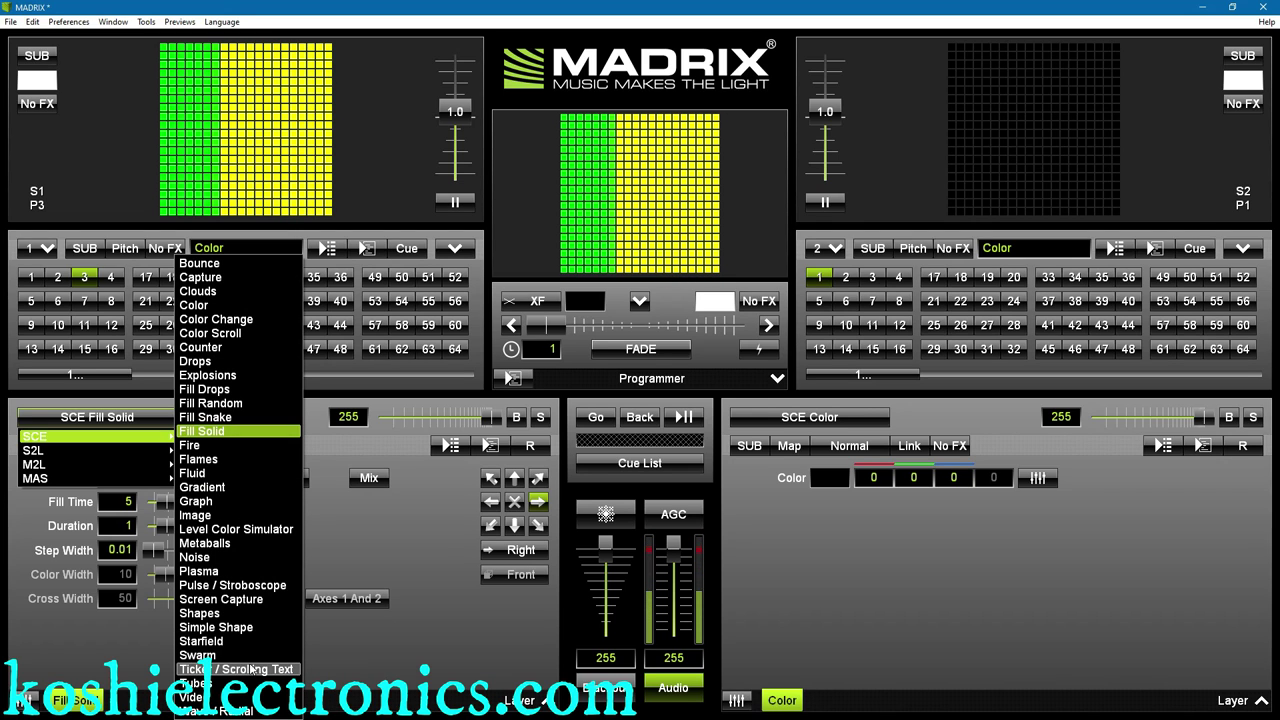
click(216, 376)
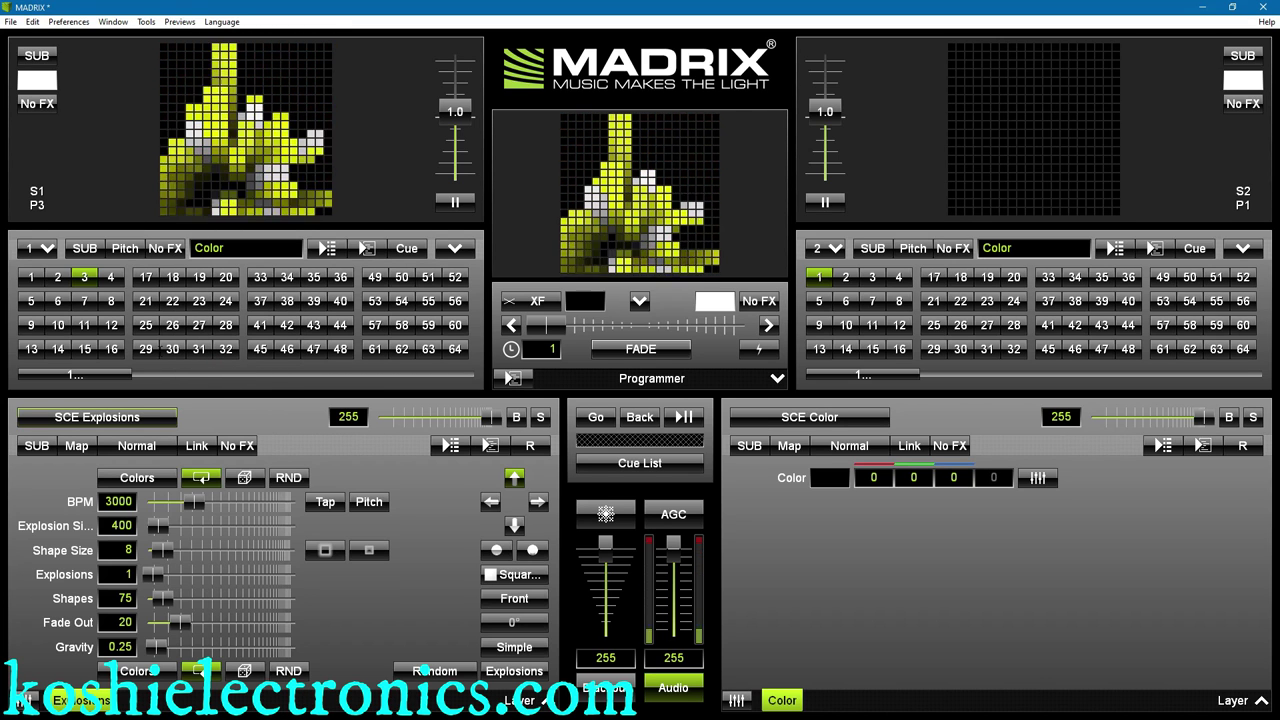
click(510, 671)
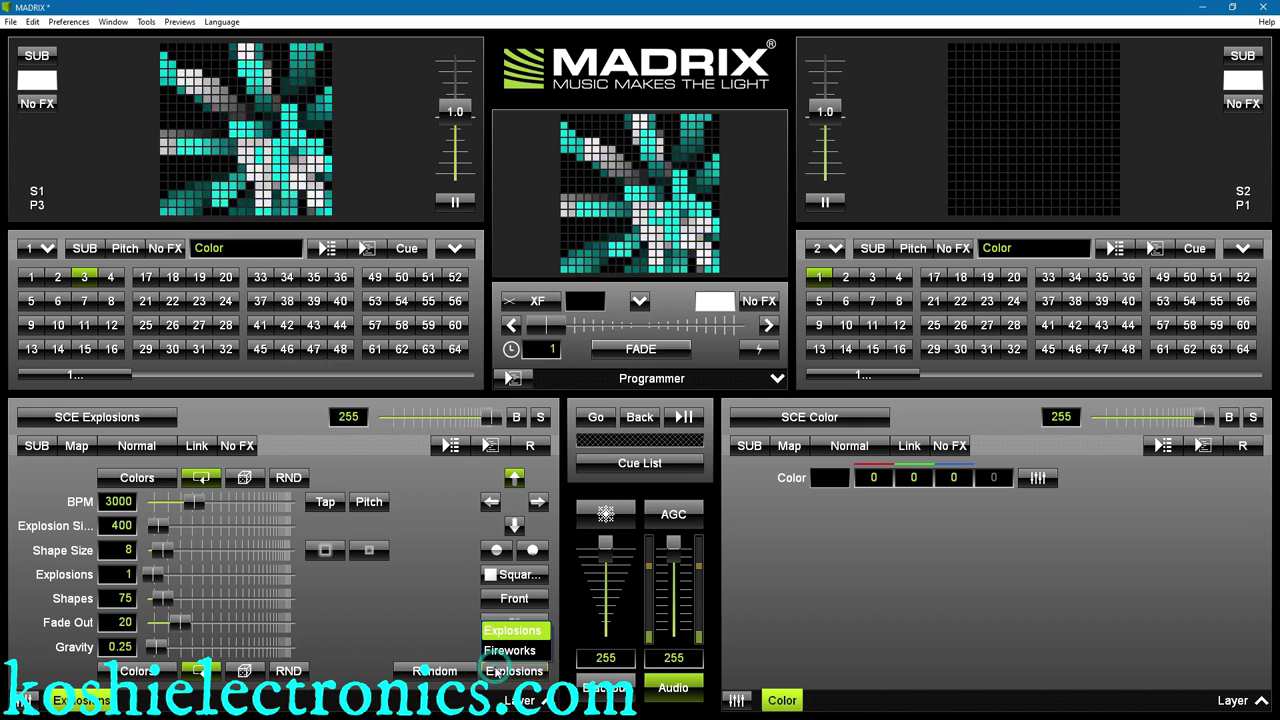
click(510, 650)
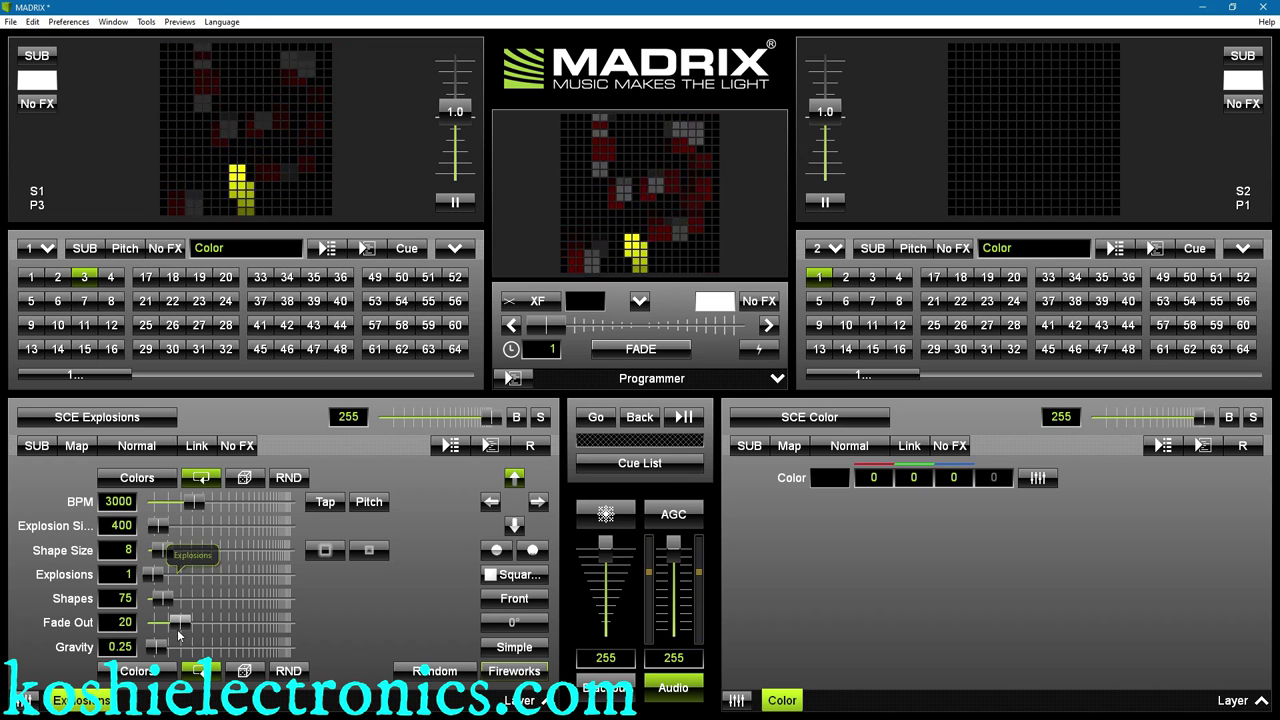
Step: Set the fireworks effect's Fade Out to 25, its explosion size to 244 and its Shape Size to 3
mouse_move(175, 623)
mouse_down()
mouse_move(150, 634)
mouse_move(186, 624)
mouse_up()
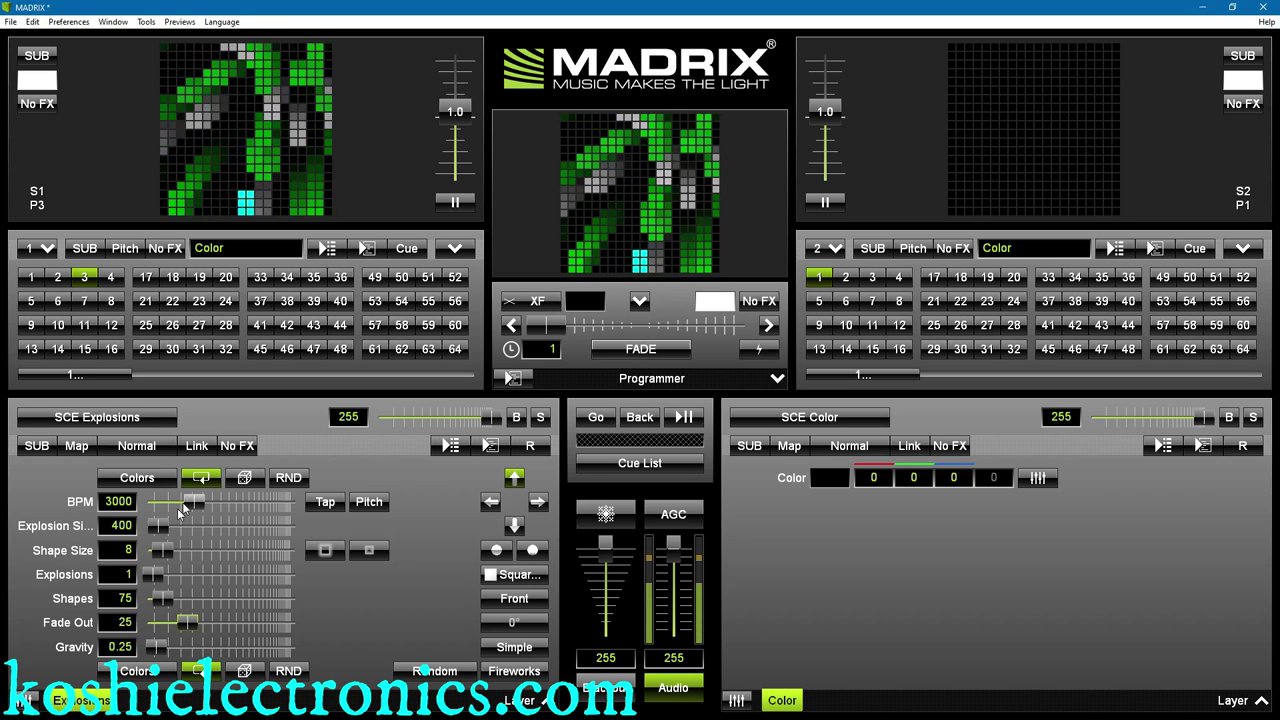
drag(161, 527, 160, 558)
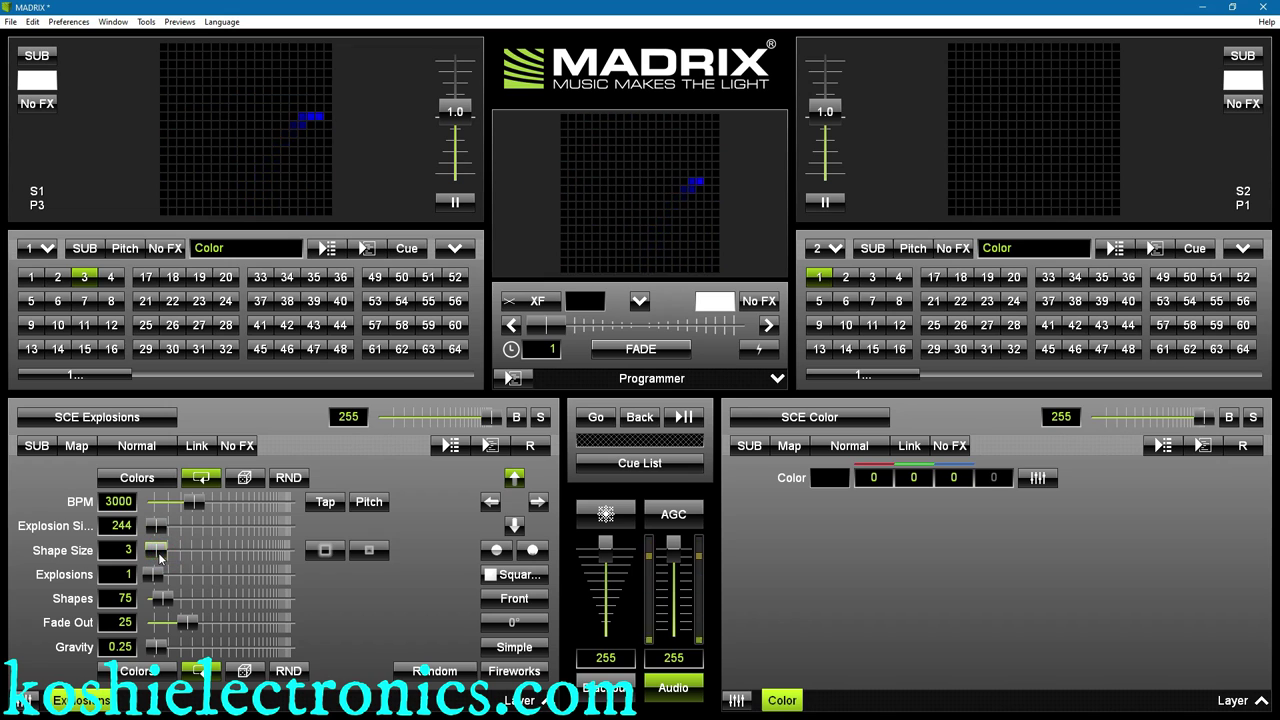